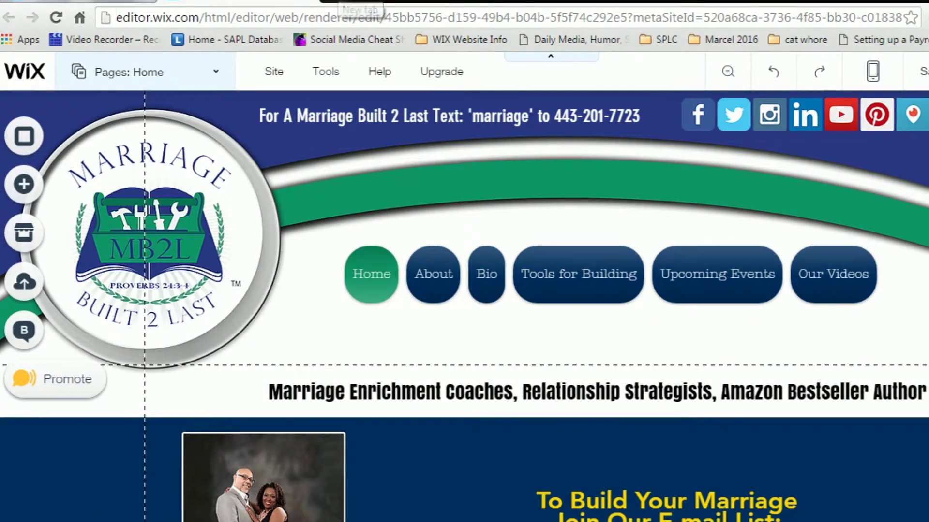
In a new tab, search Google for 'bing webmaster tools' and open the Bing Webmaster Tools result.
left_click(341, 1)
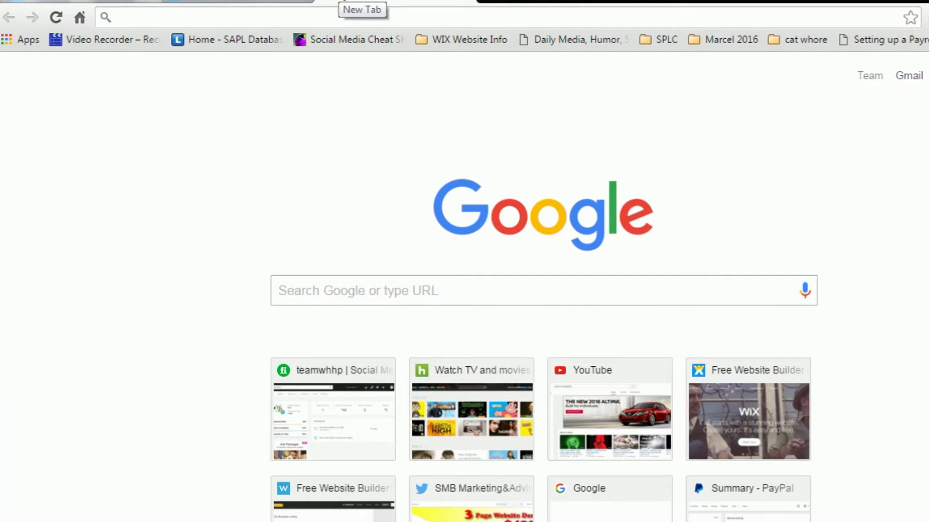
type("big")
key("BackSpace")
type("ng webmaster tools")
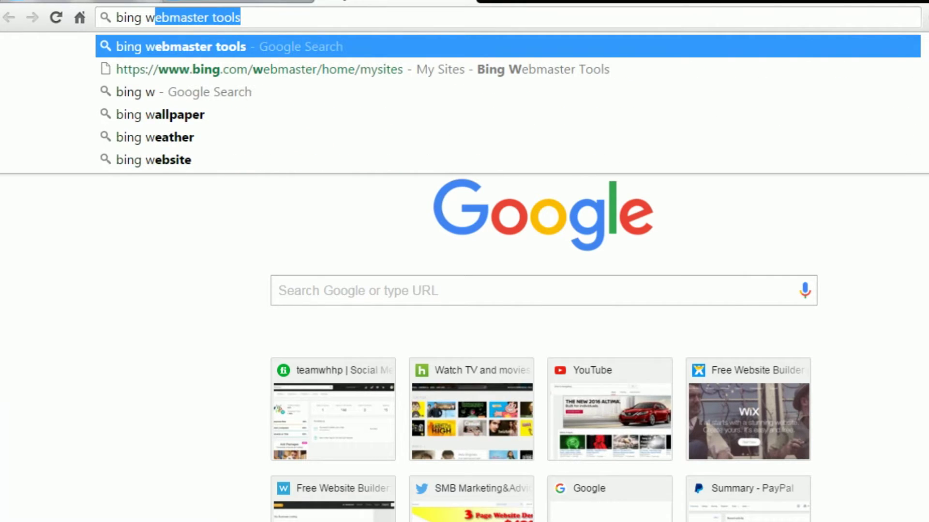
key("Return")
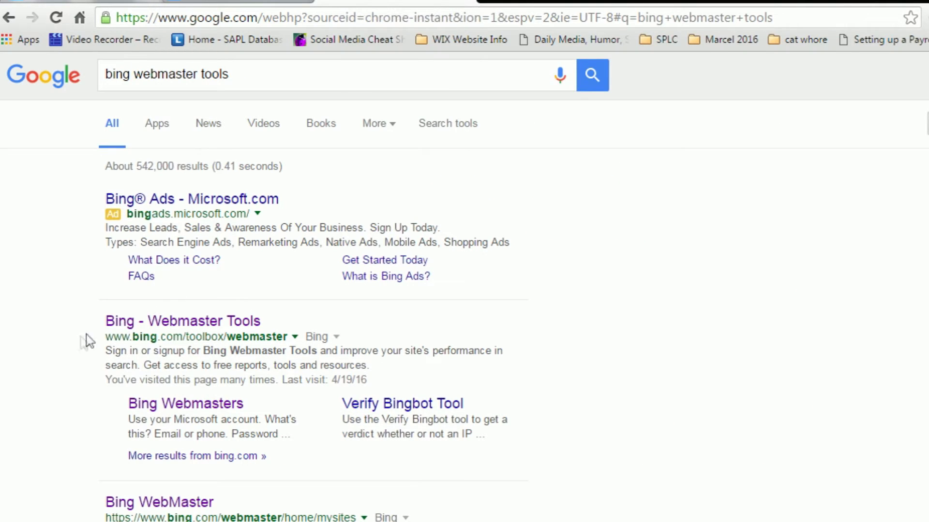
left_click(222, 323)
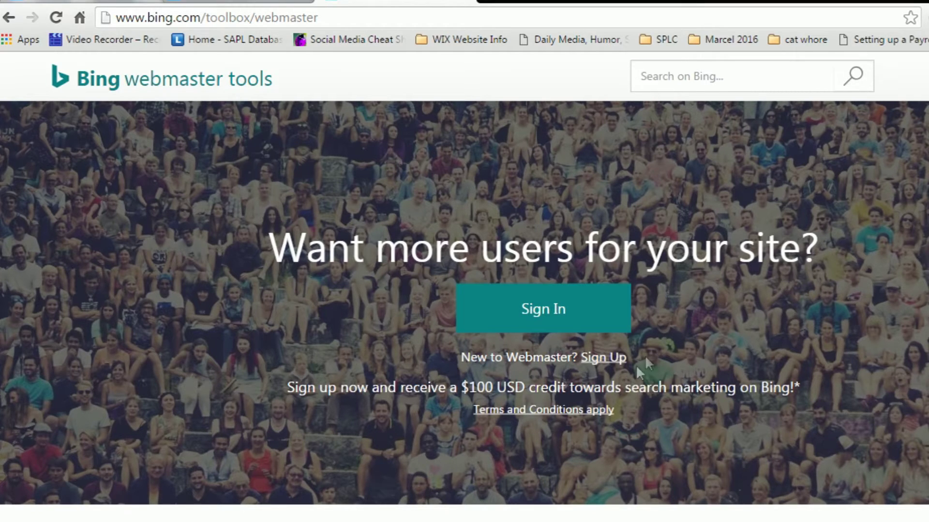
Sign in to Bing Webmaster Tools to reach My Sites, then start a new browser tab.
left_click(572, 303)
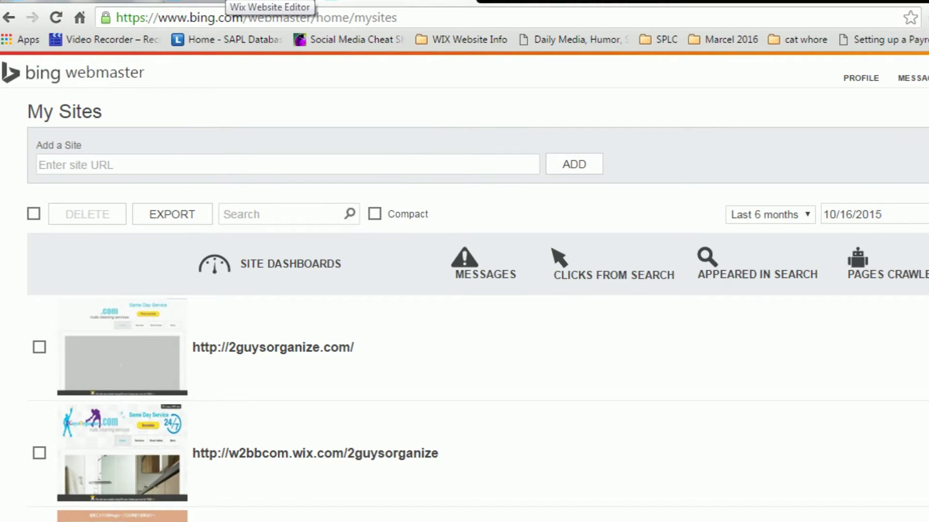
left_click(256, 4)
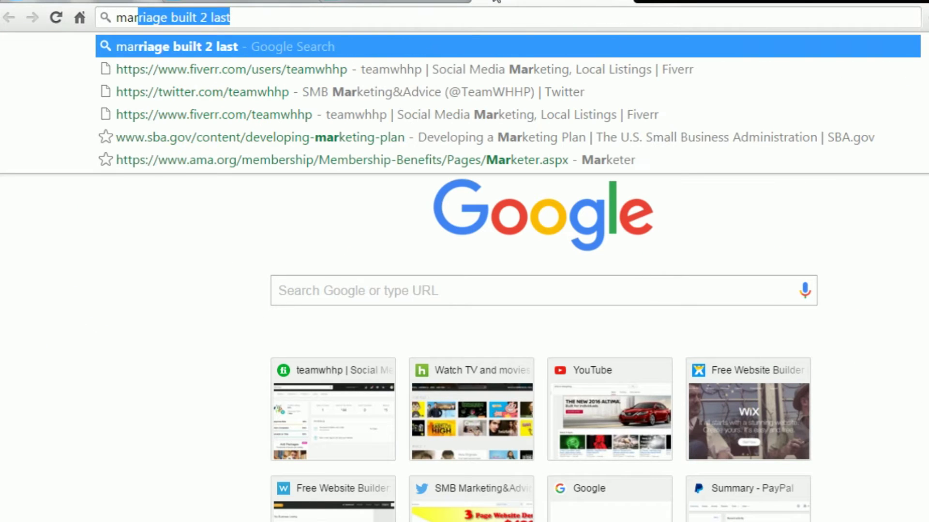
key("Return")
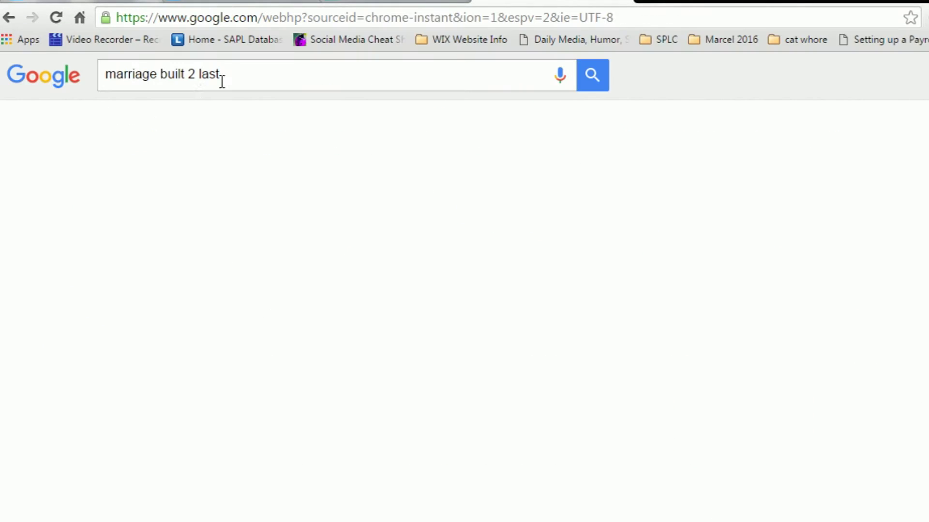
left_click_drag(97, 214, 263, 219)
key("ctrl+c")
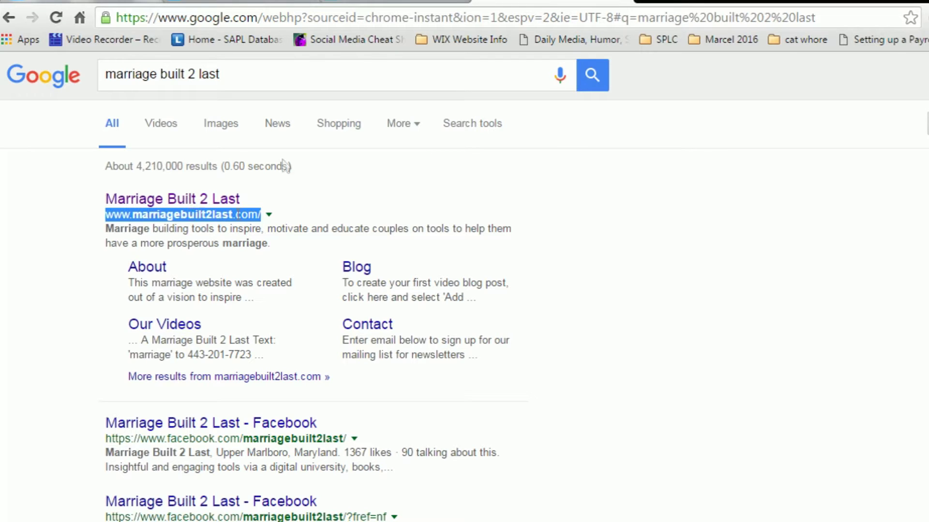
left_click(389, 3)
left_click(253, 173)
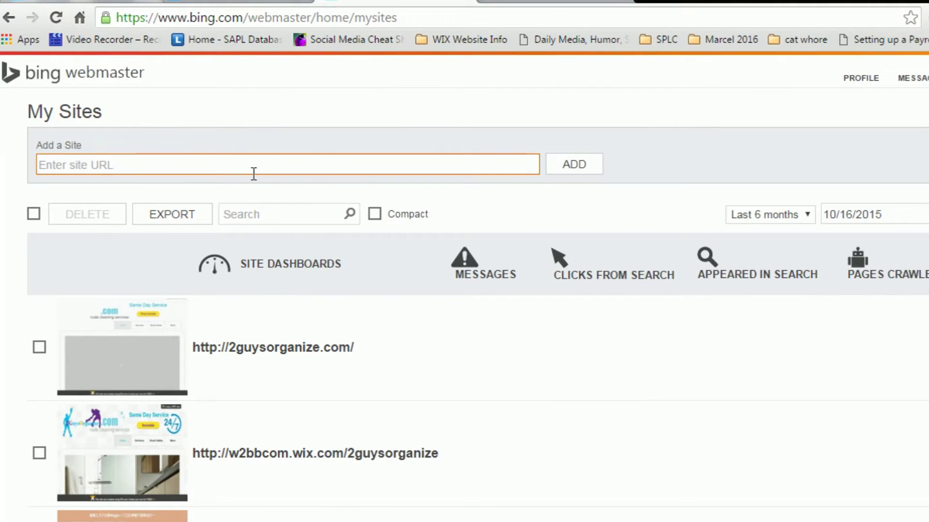
key("ctrl+v")
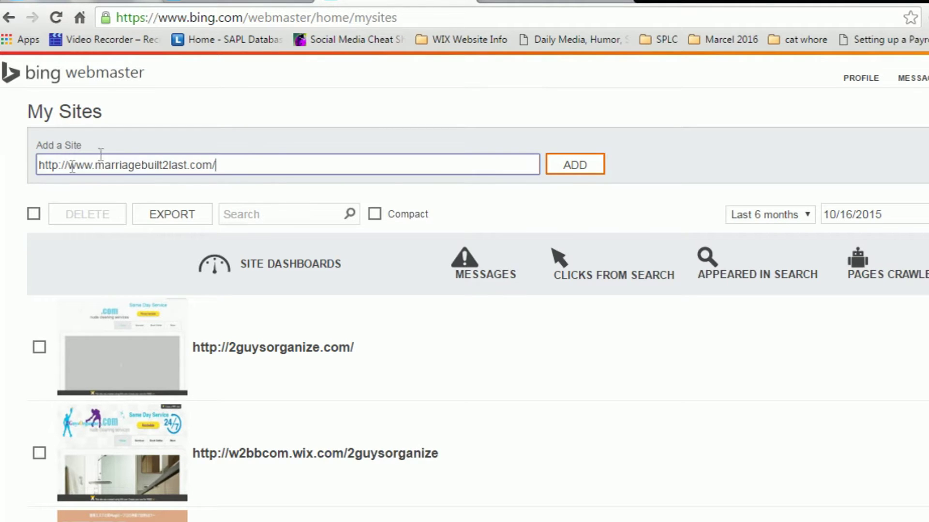
left_click(563, 161)
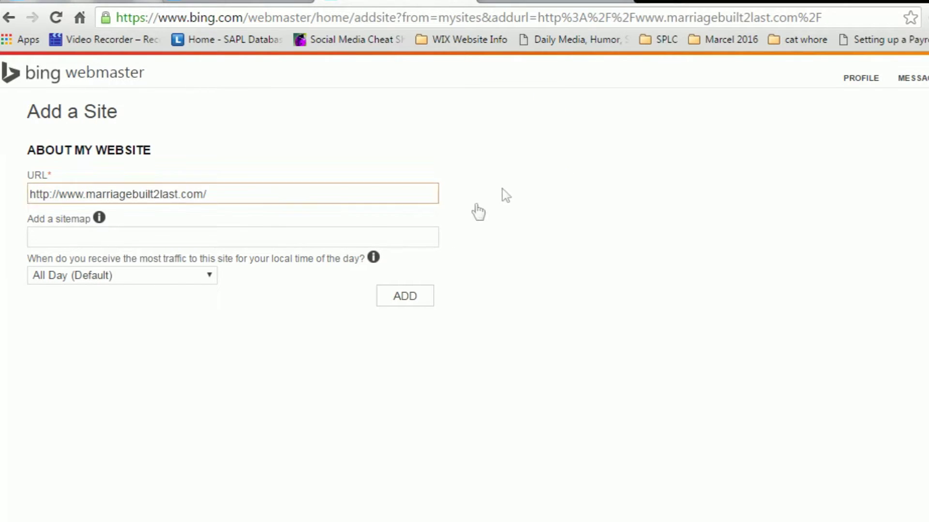
left_click(158, 237)
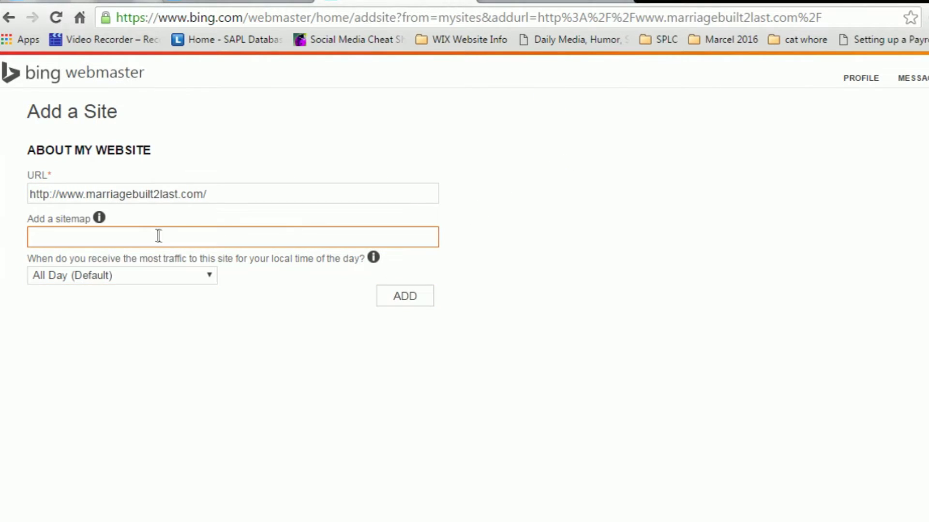
left_click(189, 268)
left_click(189, 244)
left_click(133, 278)
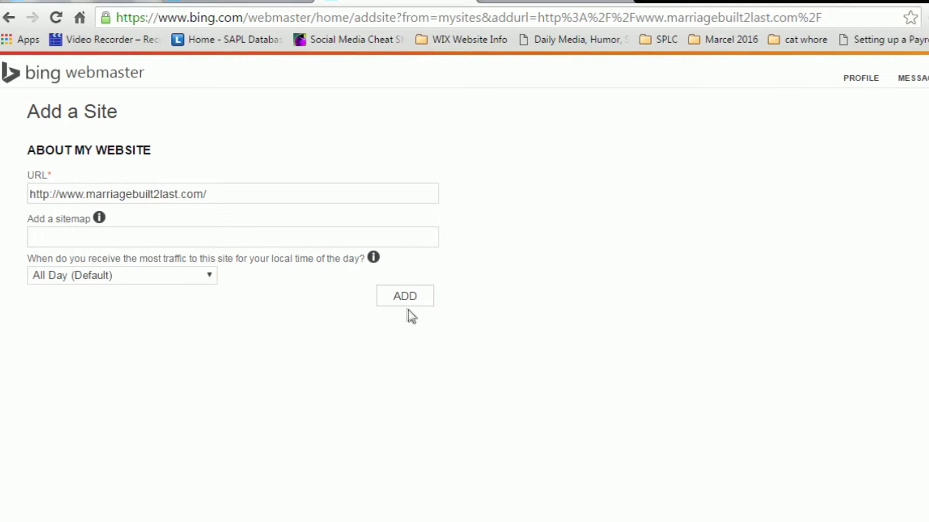
left_click(426, 308)
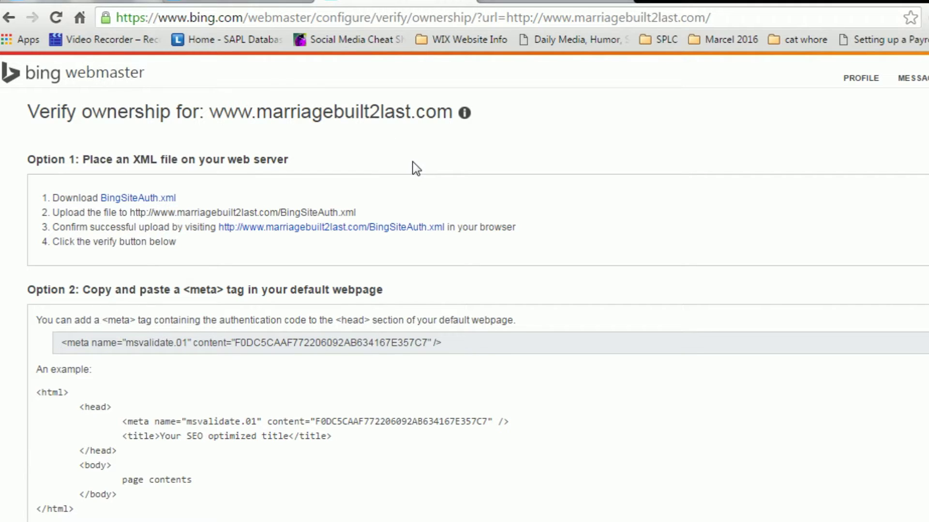
Copy the msvalidate.01 verification meta tag and go back to the Wix editor.
triple_click(369, 342)
right_click(369, 341)
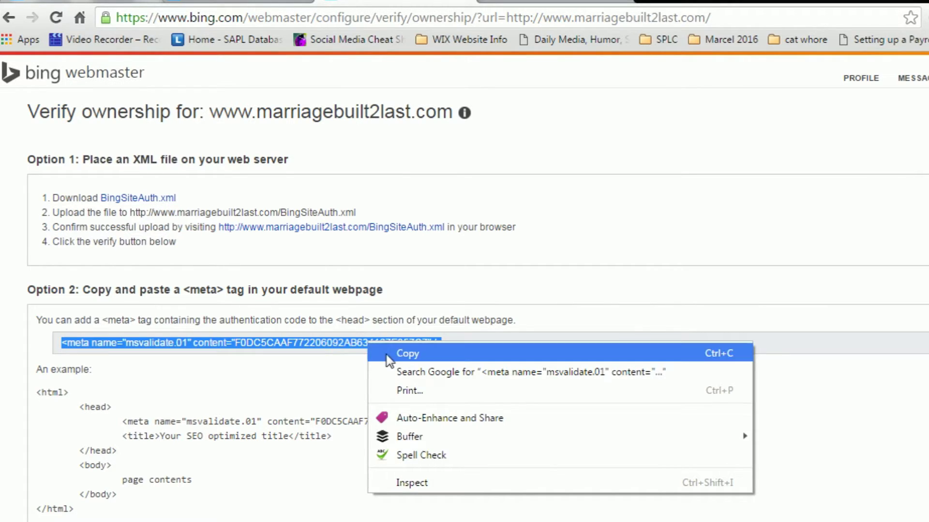
left_click(387, 354)
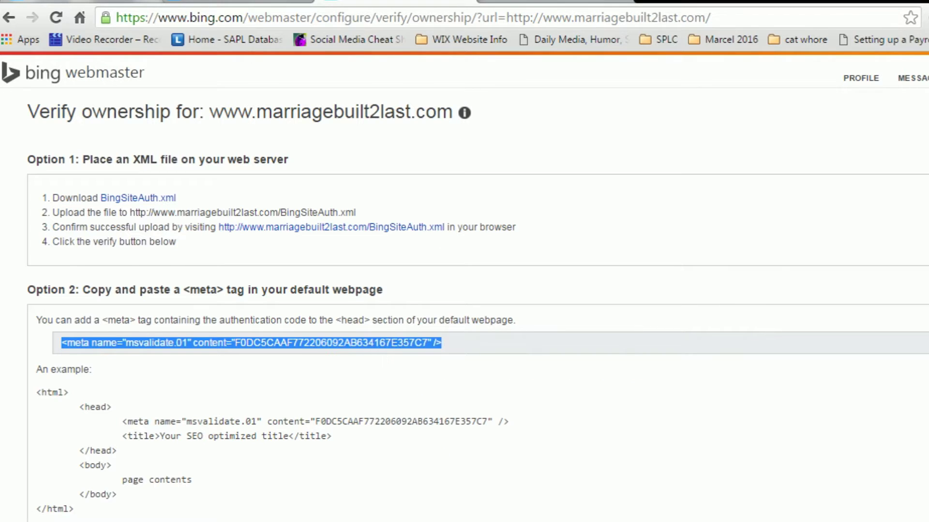
left_click(240, 1)
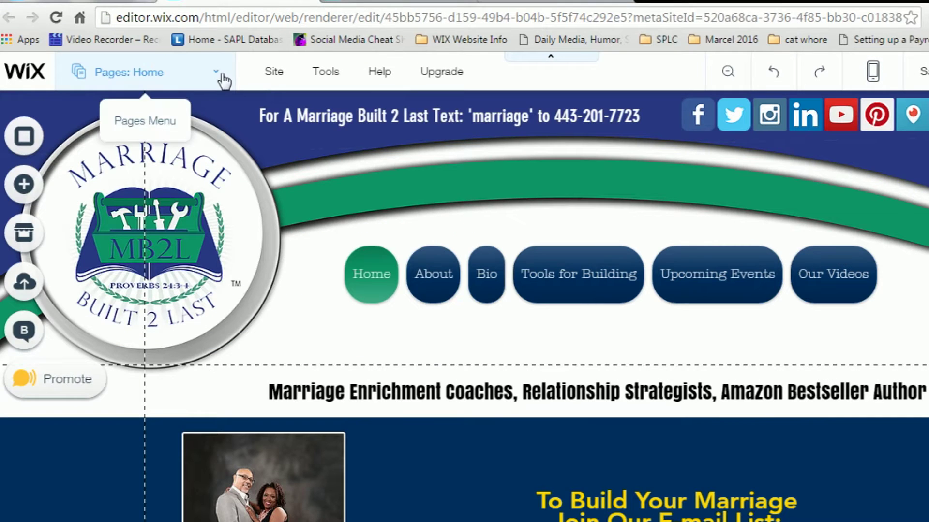
In Wix Site Settings > SEO, replace the old google-site-verification header tag with the Bing tag.
left_click(270, 73)
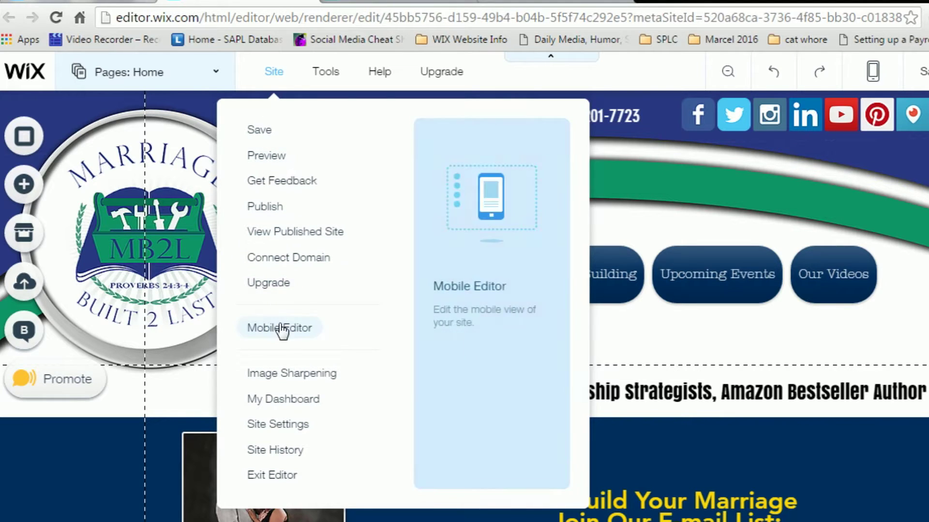
left_click(279, 427)
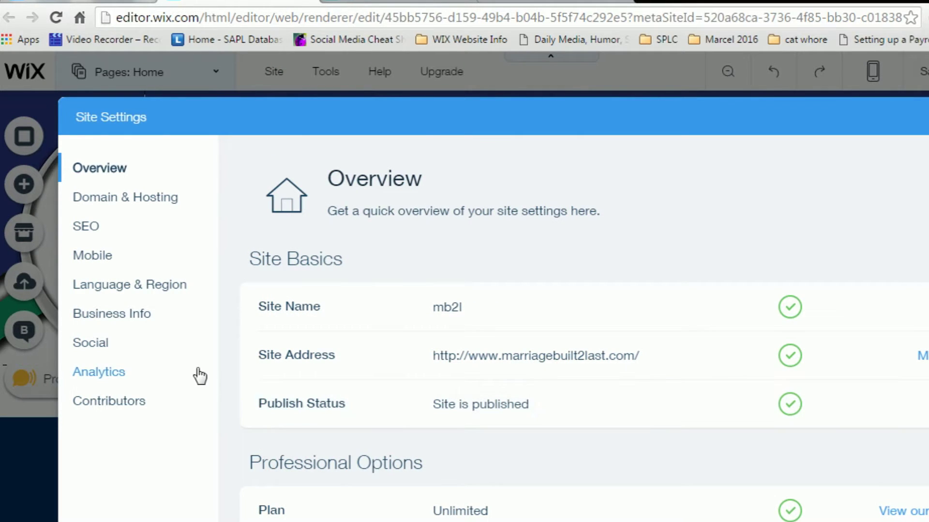
left_click(124, 228)
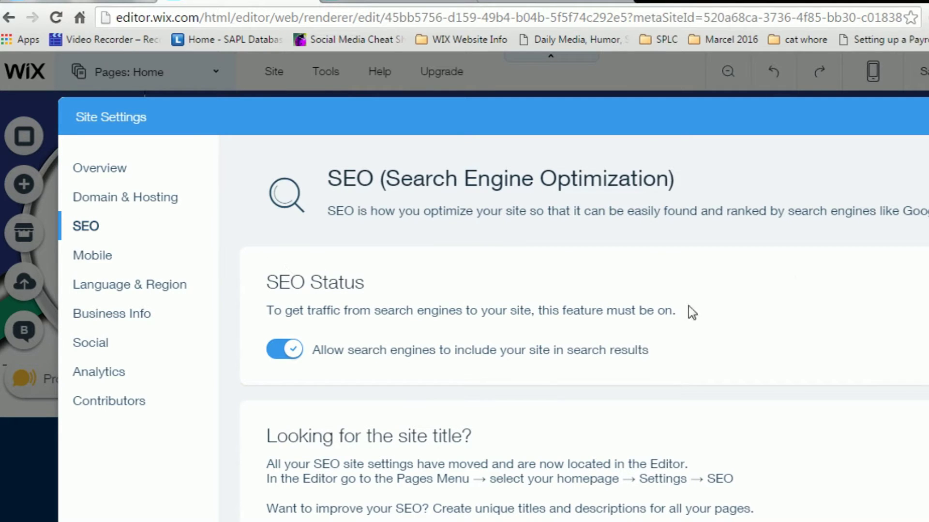
scroll(580, 329, "down", 10)
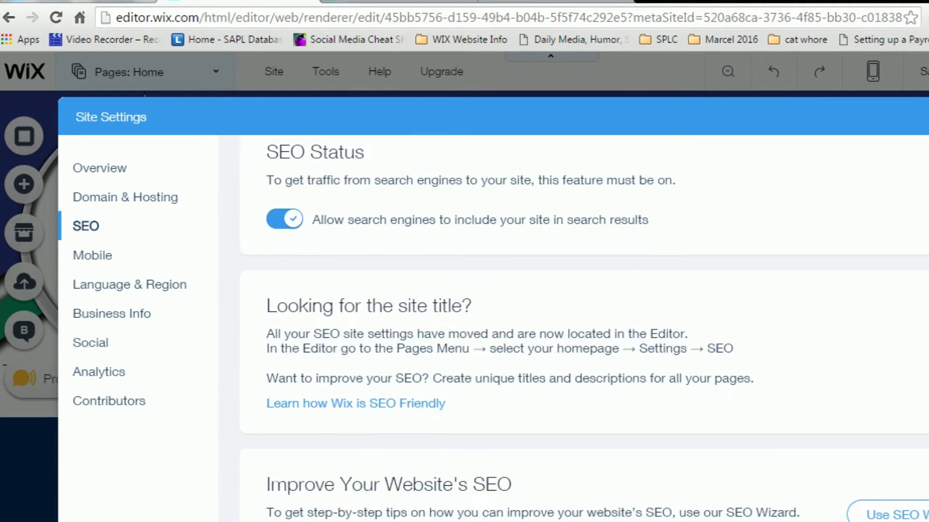
scroll(580, 329, "down", 3)
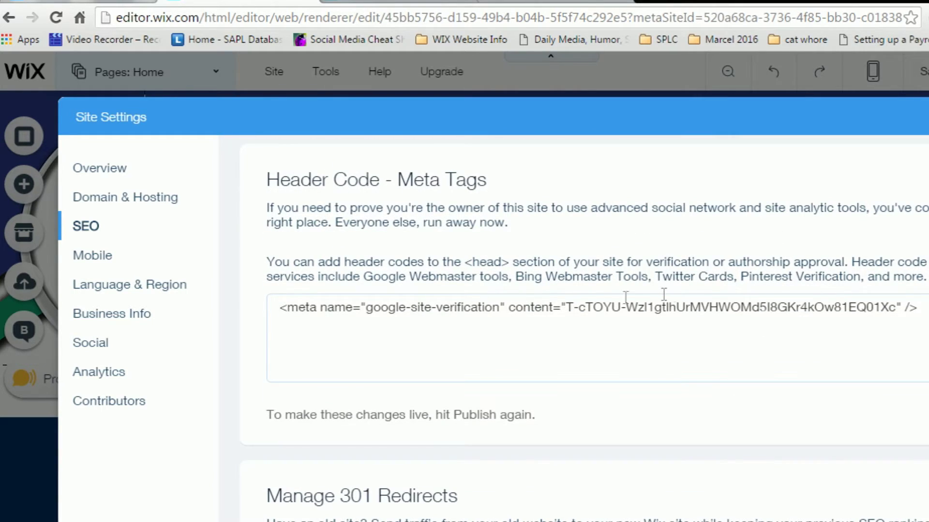
left_click_drag(919, 308, 271, 298)
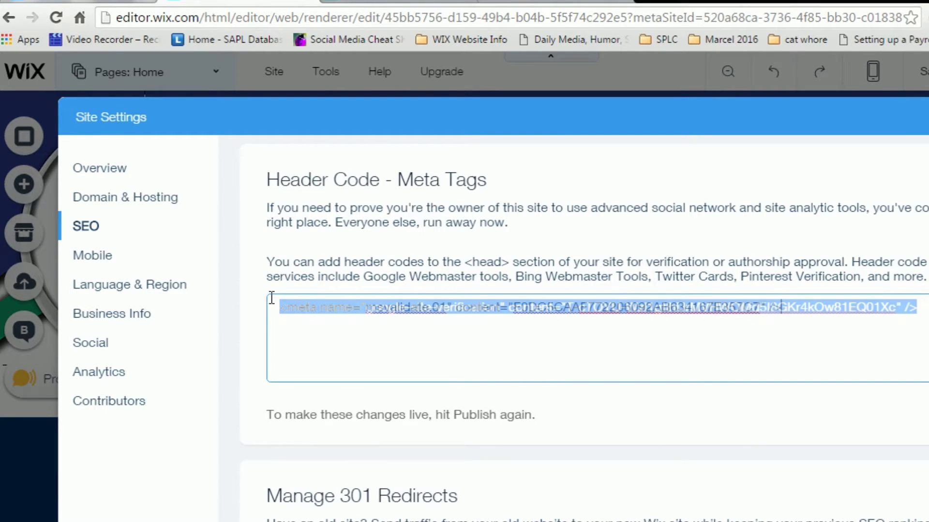
key("ctrl+v")
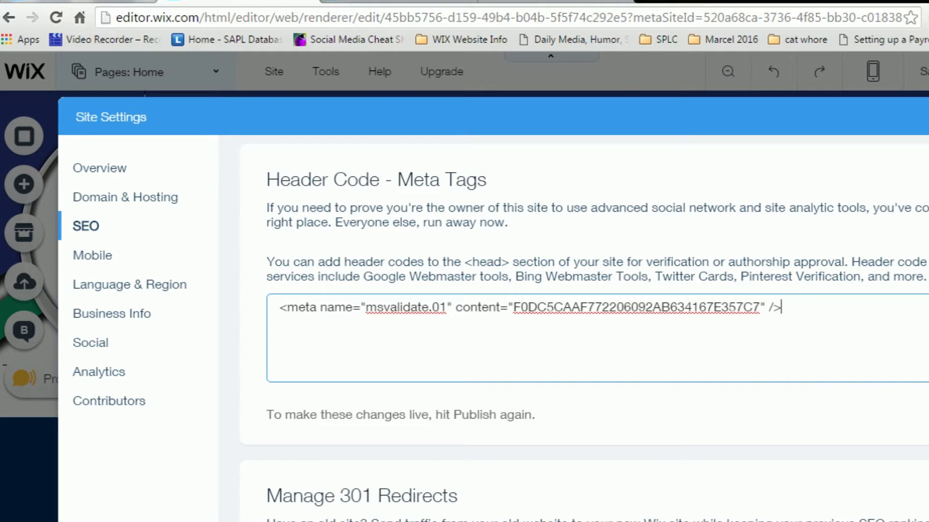
Close Site Settings, publish the site, and return to Bing's verification page.
key("Escape")
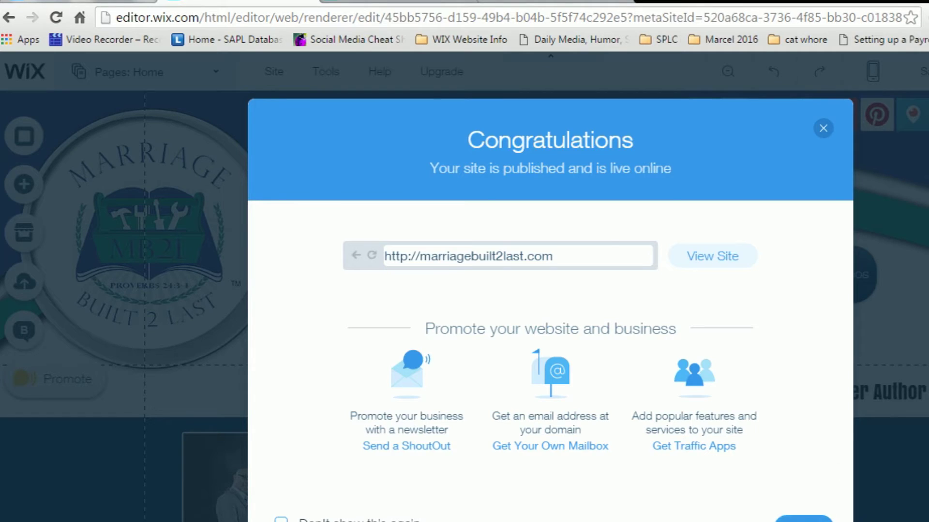
left_click(803, 518)
left_click(416, 2)
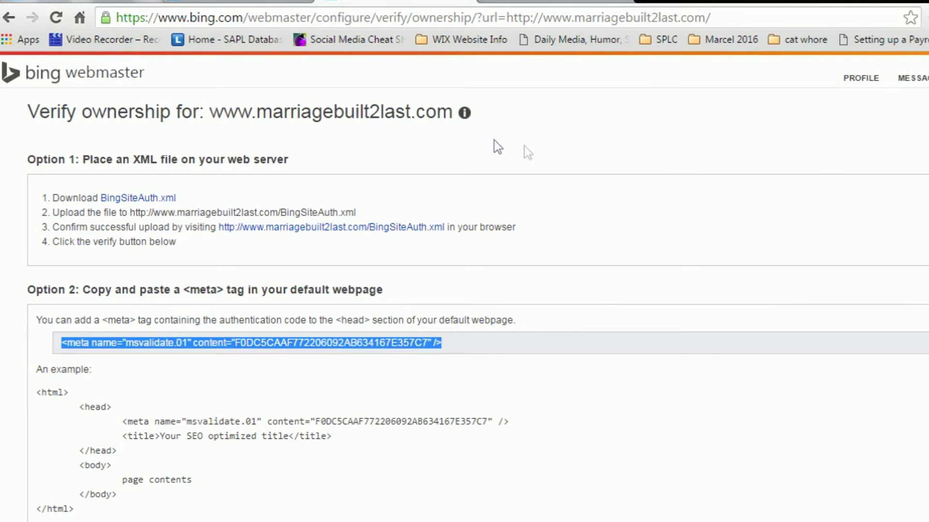
Verify site ownership in Bing, then open Diagnostics & Tools from the site dashboard.
scroll(464, 290, "down", 3)
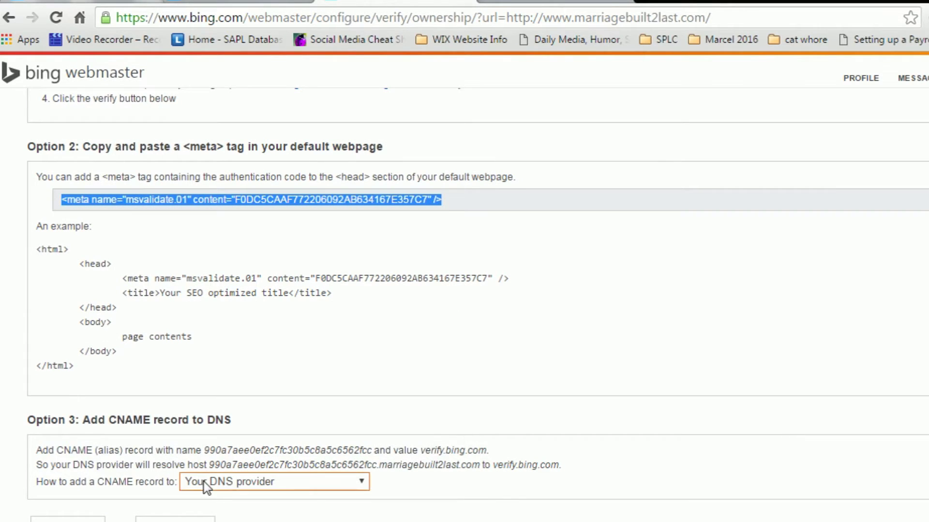
left_click(68, 520)
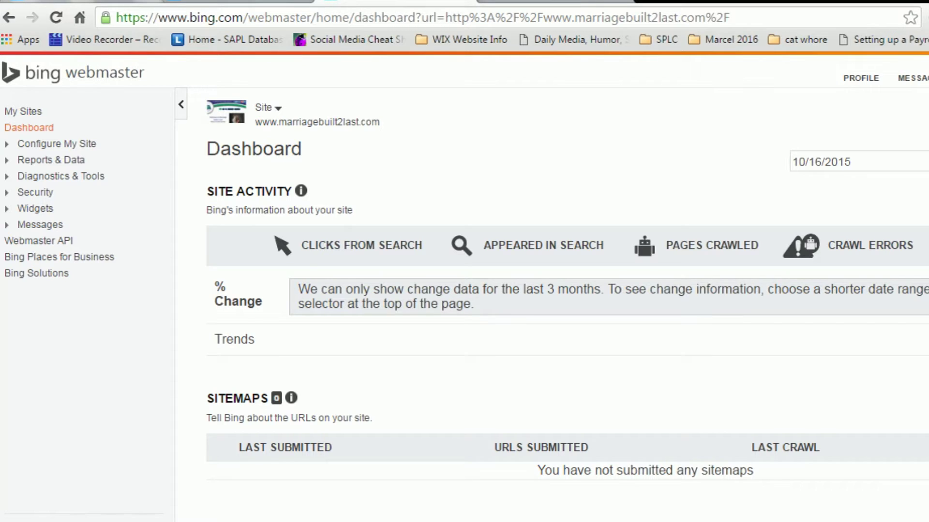
scroll(566, 304, "down", 4)
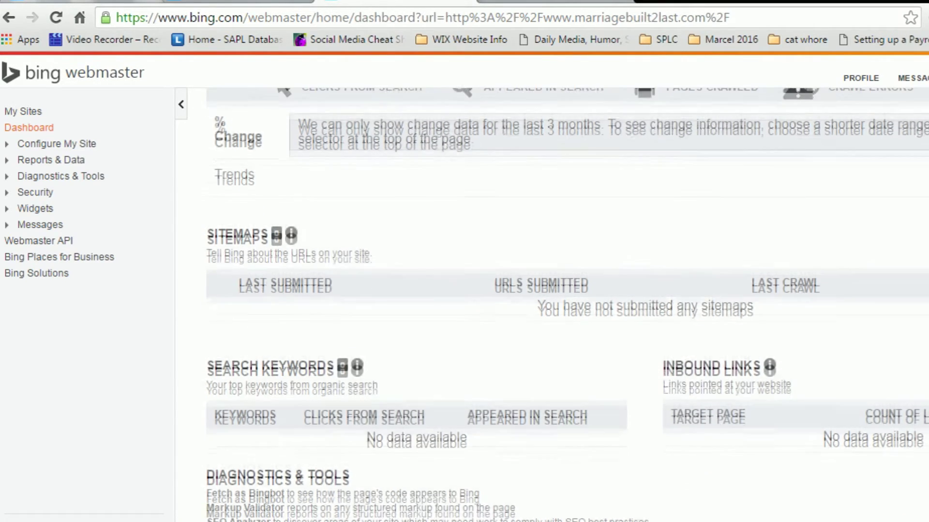
scroll(568, 305, "down", 1)
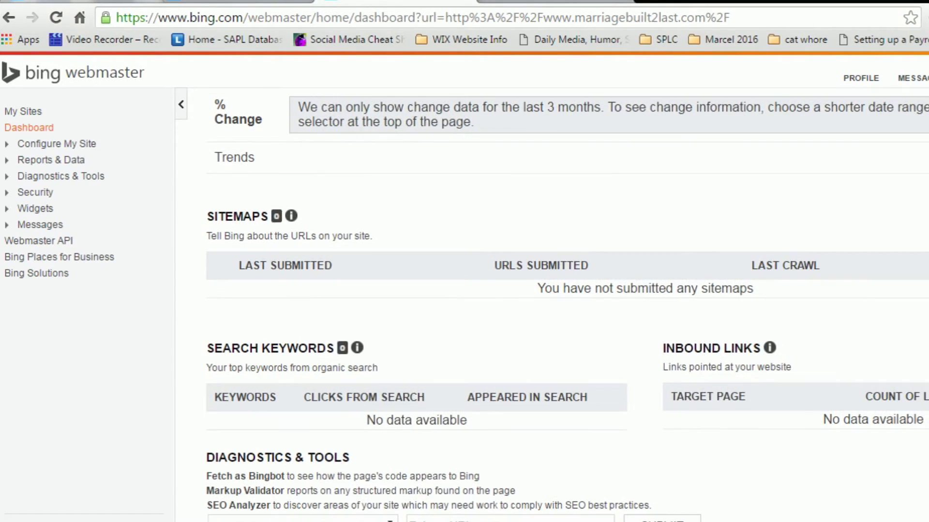
scroll(568, 305, "up", 4)
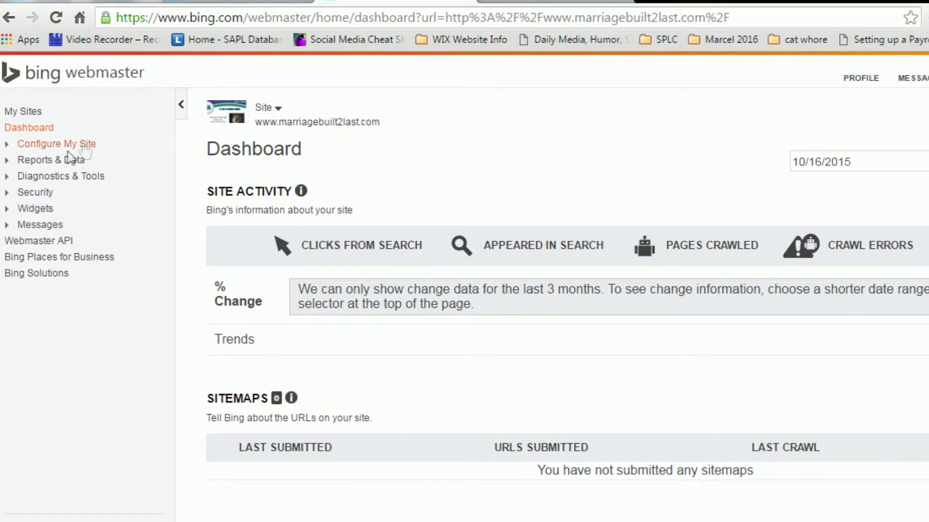
left_click(25, 177)
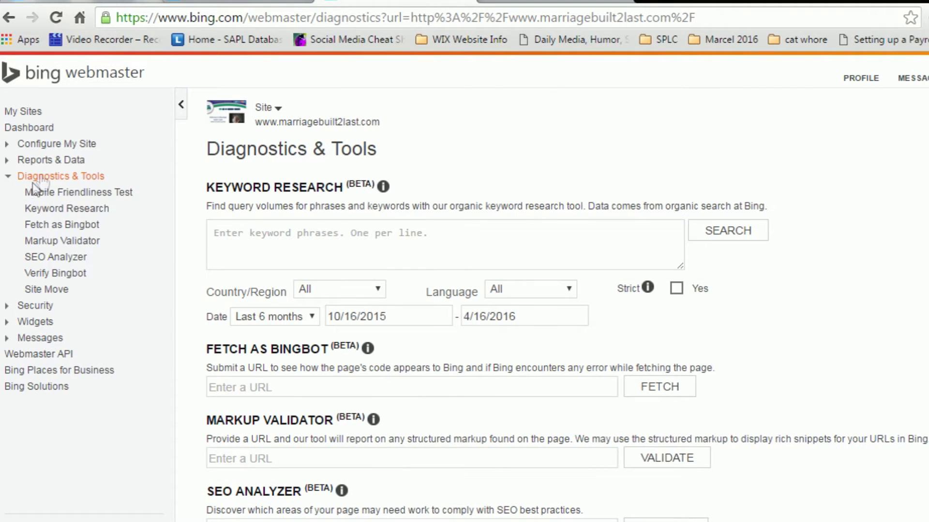
left_click(70, 225)
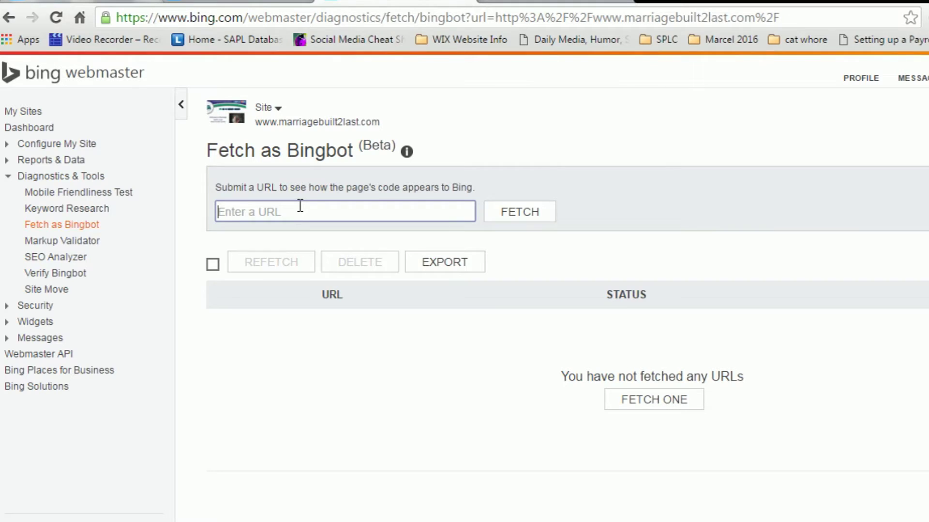
key("ctrl+v")
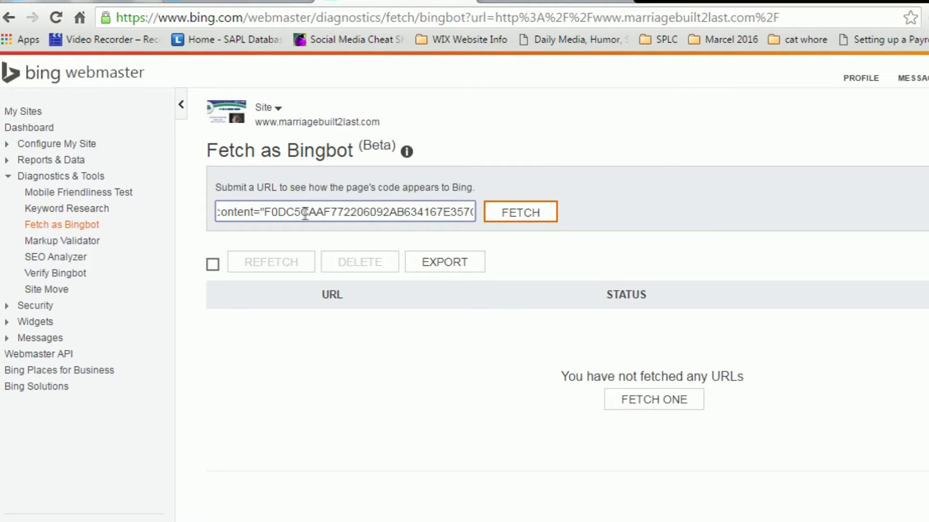
left_click_drag(219, 213, 595, 232)
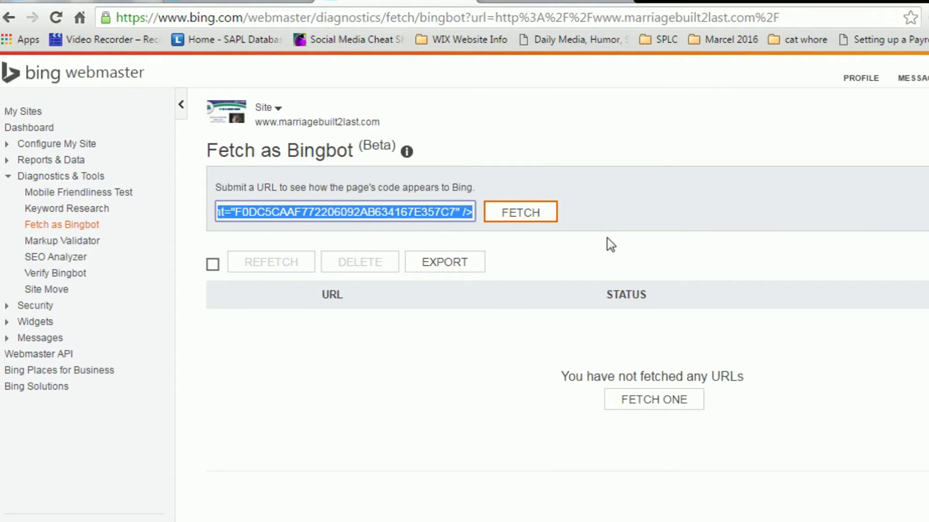
key("BackSpace")
key("BackSpace")
key("BackSpace")
key("BackSpace")
key("BackSpace")
key("BackSpace")
key("BackSpace")
key("BackSpace")
key("BackSpace")
key("BackSpace")
key("BackSpace")
key("BackSpace")
key("BackSpace")
key("BackSpace")
key("BackSpace")
key("BackSpace")
key("BackSpace")
key("BackSpace")
key("BackSpace")
key("BackSpace")
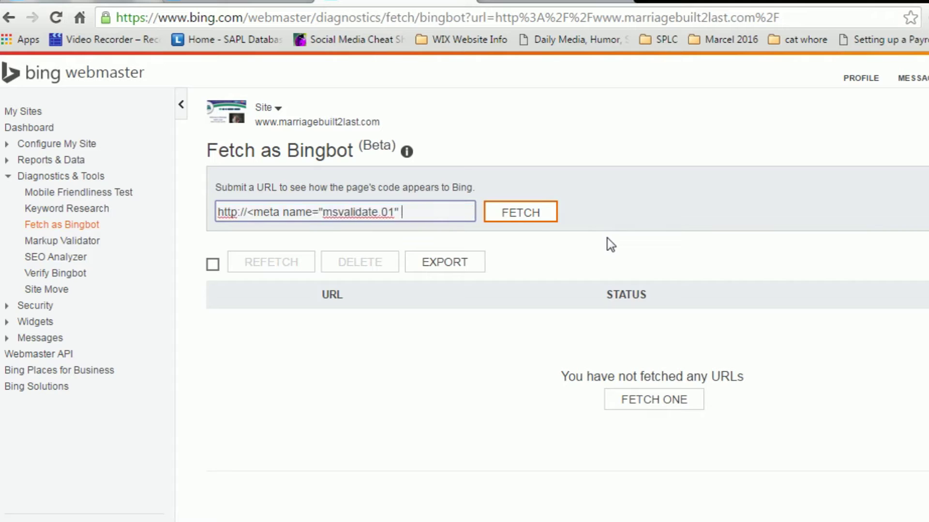
key("BackSpace")
key("BackSpace")
key("BackSpace")
key("BackSpace")
key("BackSpace")
key("BackSpace")
key("BackSpace")
key("BackSpace")
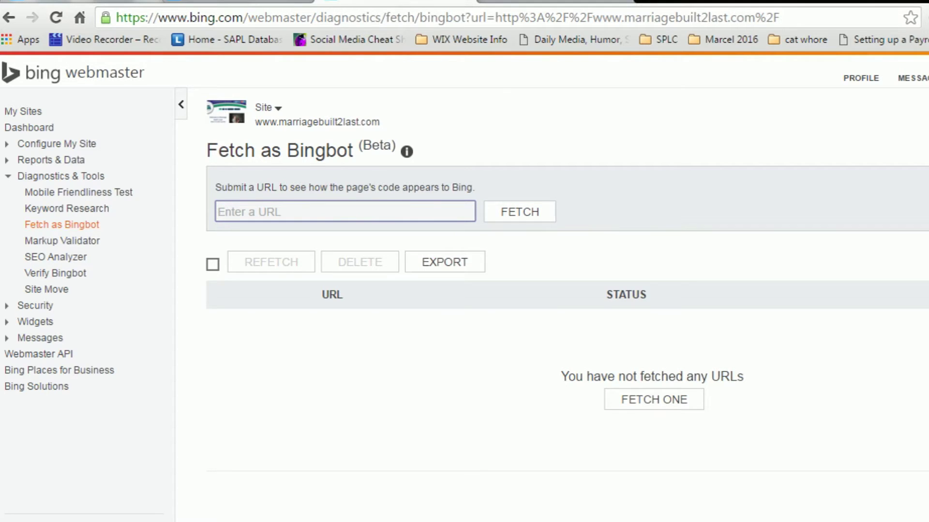
left_click(431, 3)
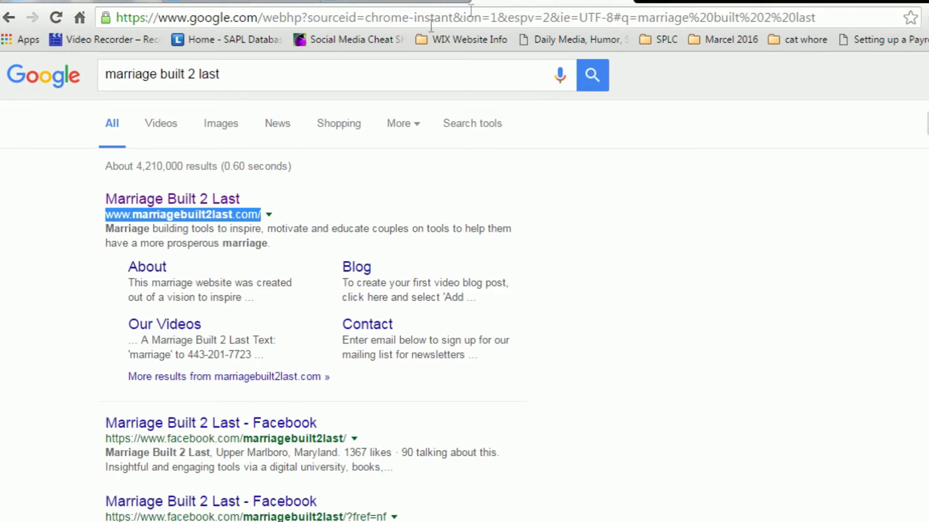
right_click(230, 212)
left_click(246, 224)
left_click(392, 2)
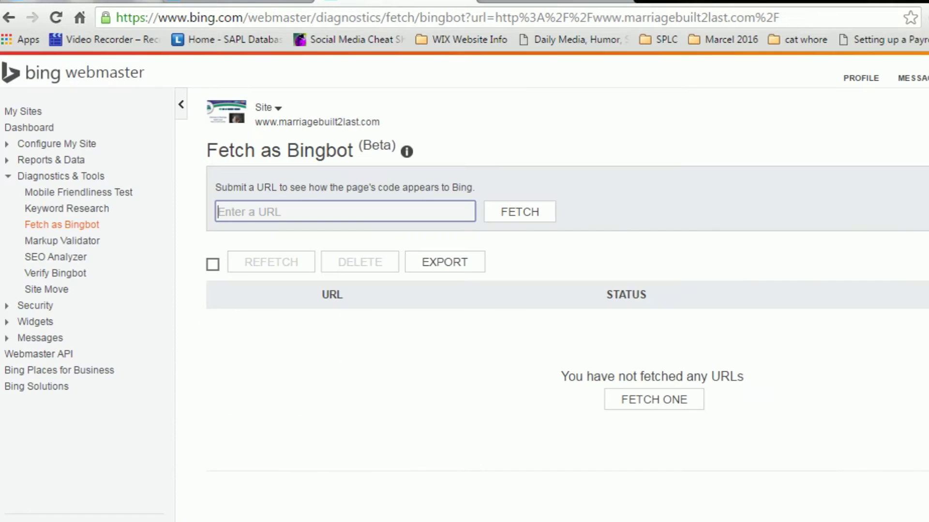
key("ctrl+v")
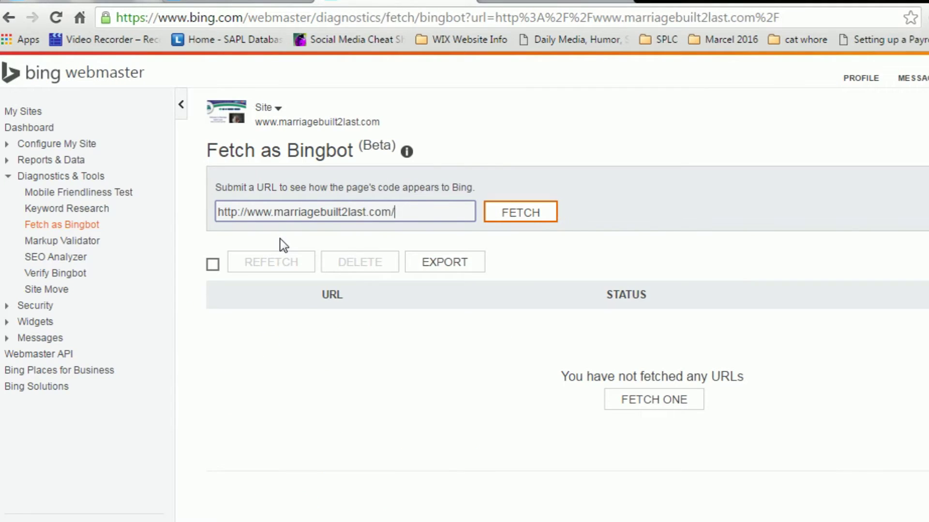
Fetch the home page as Bingbot and scroll the returned HTML to check the msvalidate.01 tag.
left_click(534, 217)
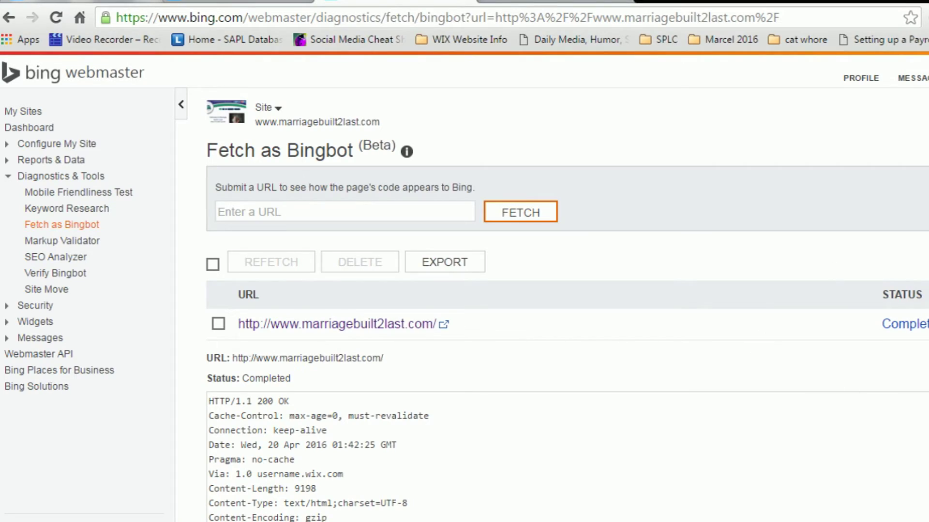
scroll(566, 305, "down", 10)
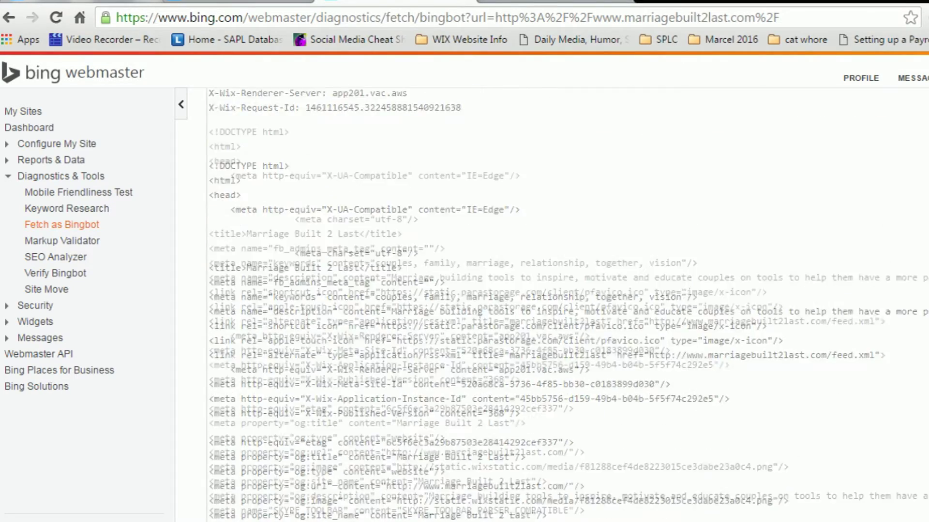
scroll(566, 305, "down", 10)
scroll(565, 305, "up", 5)
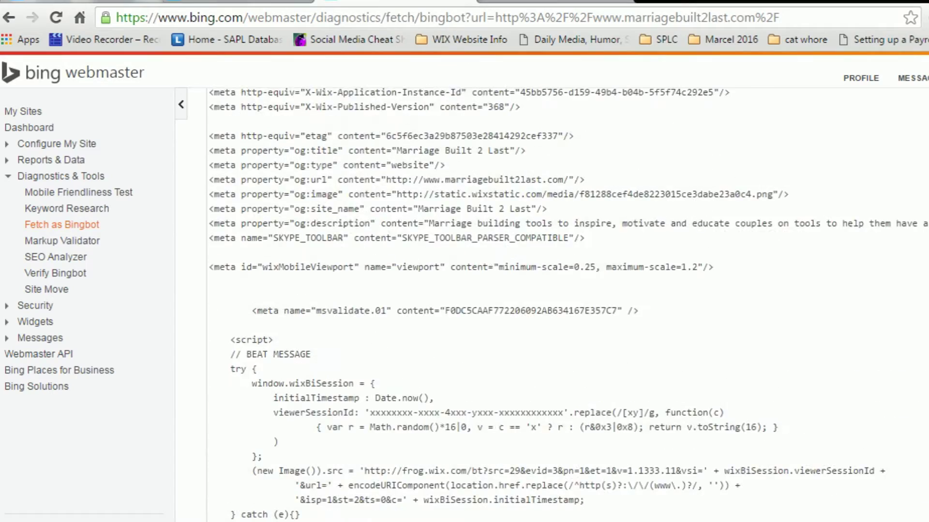
scroll(566, 305, "up", 10)
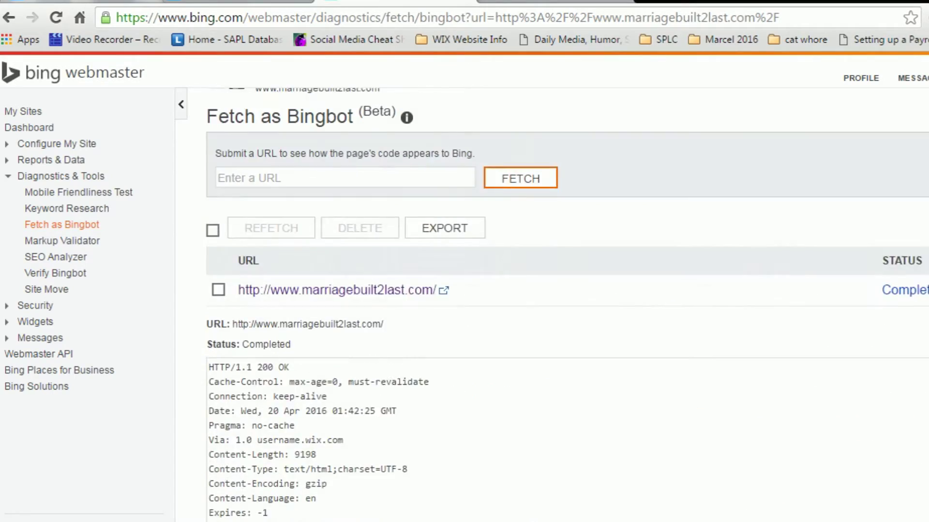
scroll(566, 305, "up", 1)
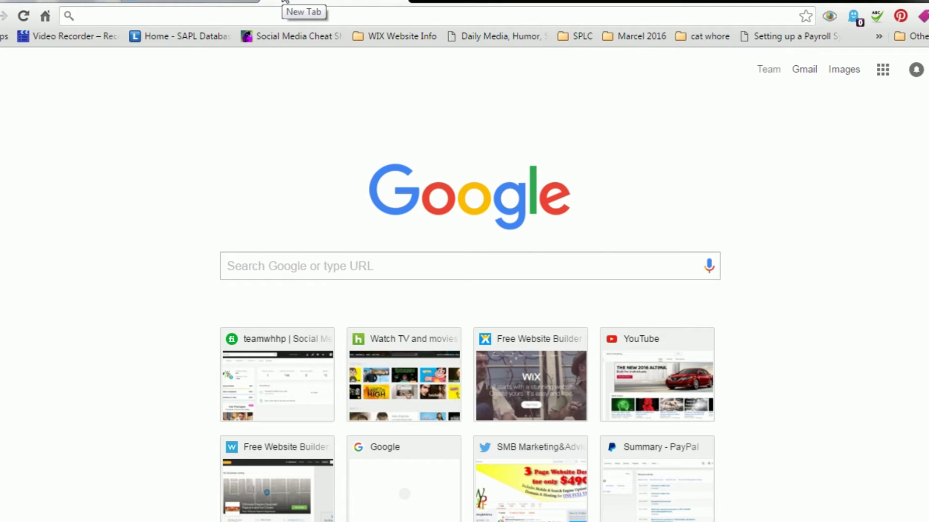
Search Google for 'google webmaster tools' and open the Google Search Console result.
type("google w")
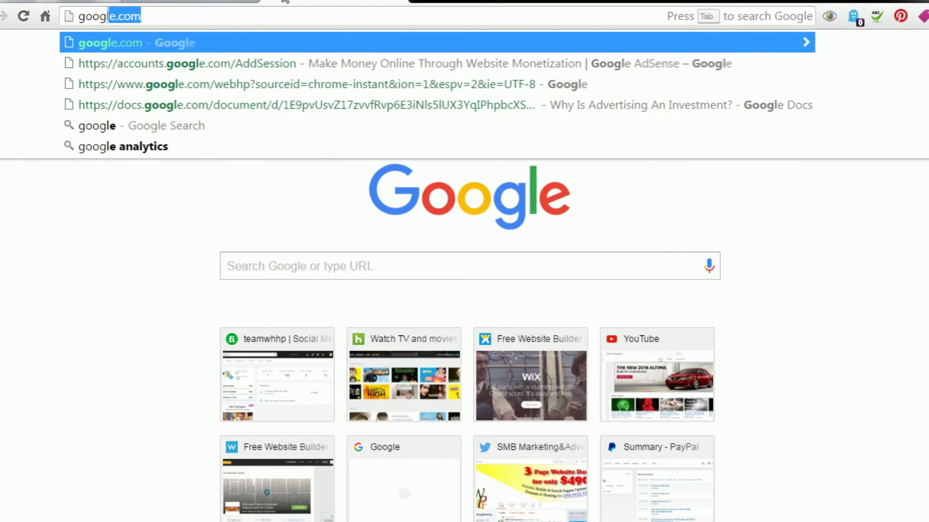
type("eb")
key("Return")
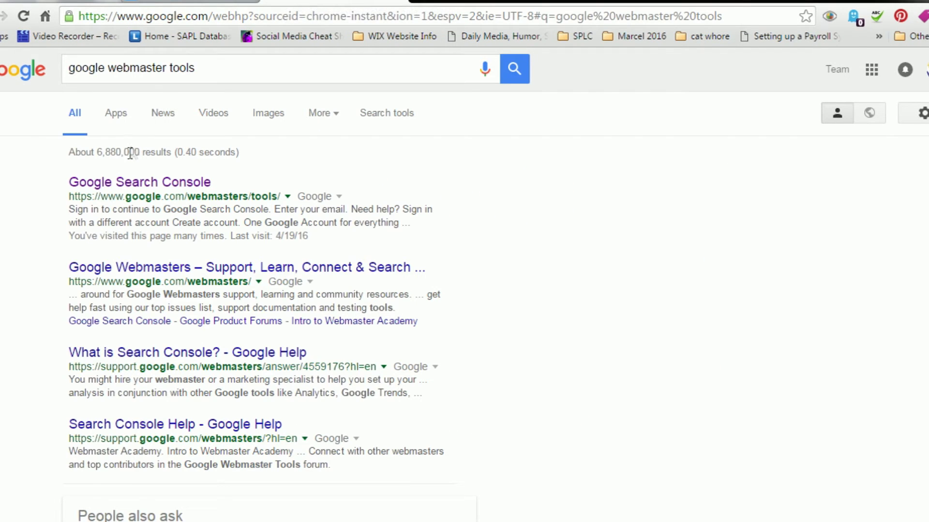
left_click(113, 188)
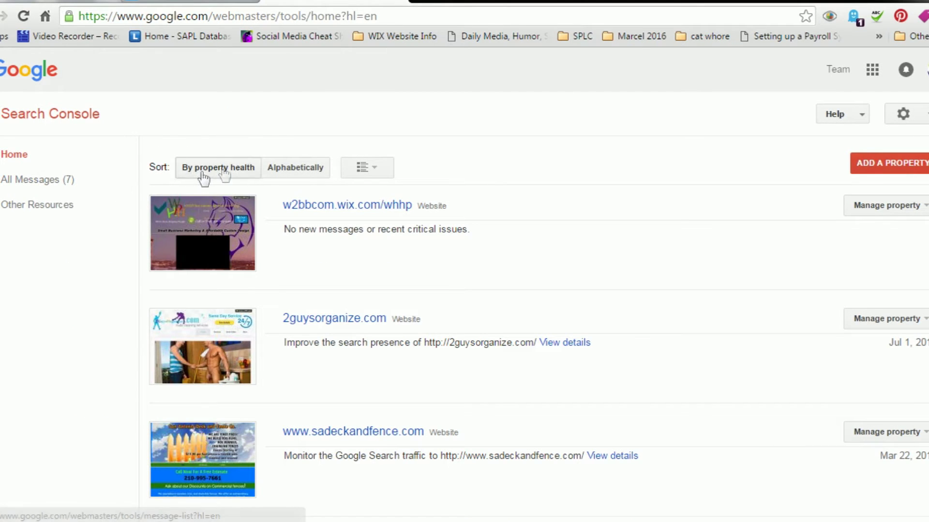
left_click(275, 175)
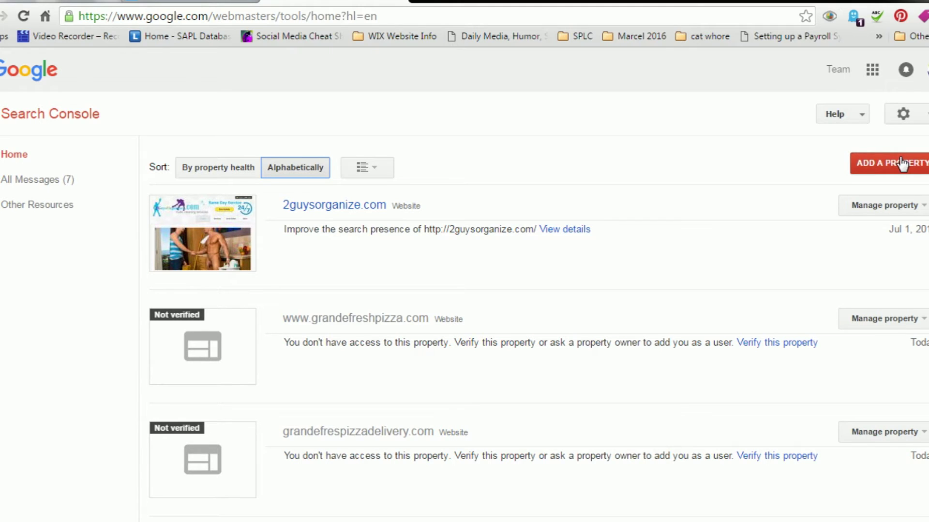
left_click(920, 164)
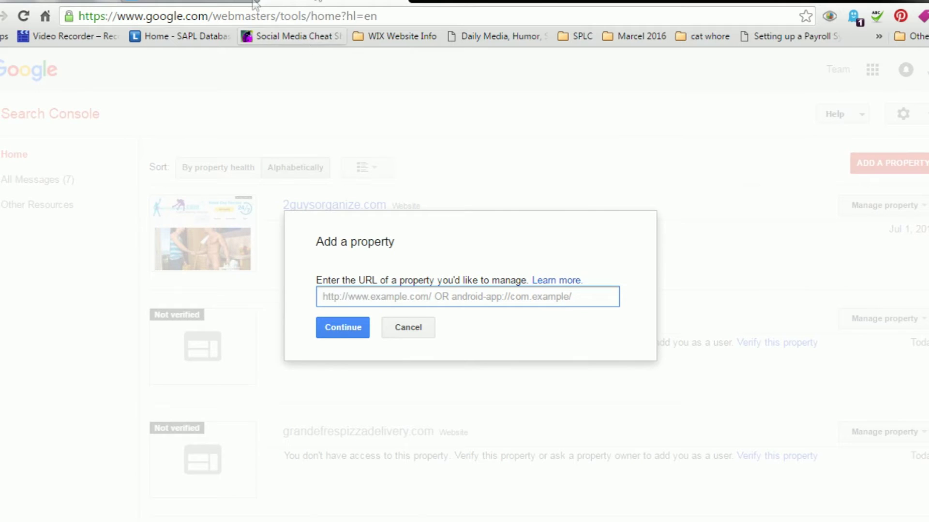
key("ctrl+t")
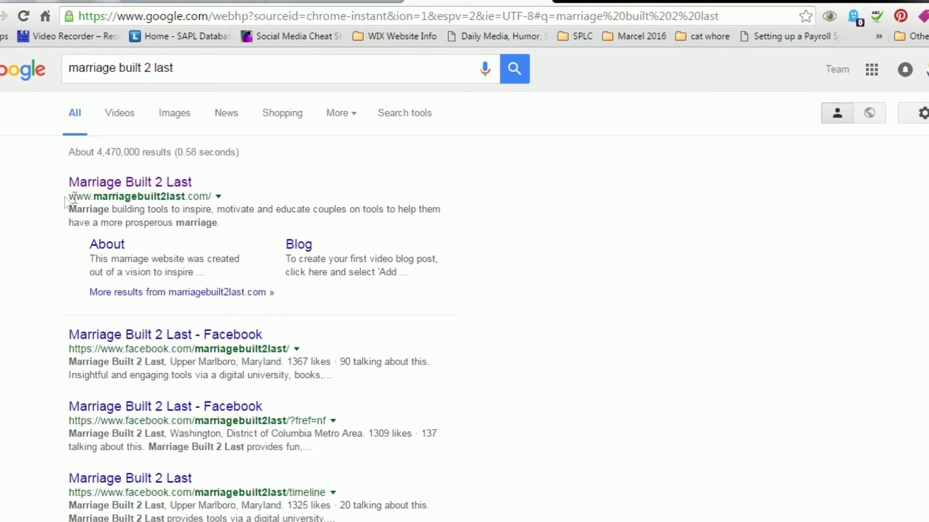
left_click_drag(65, 197, 214, 196)
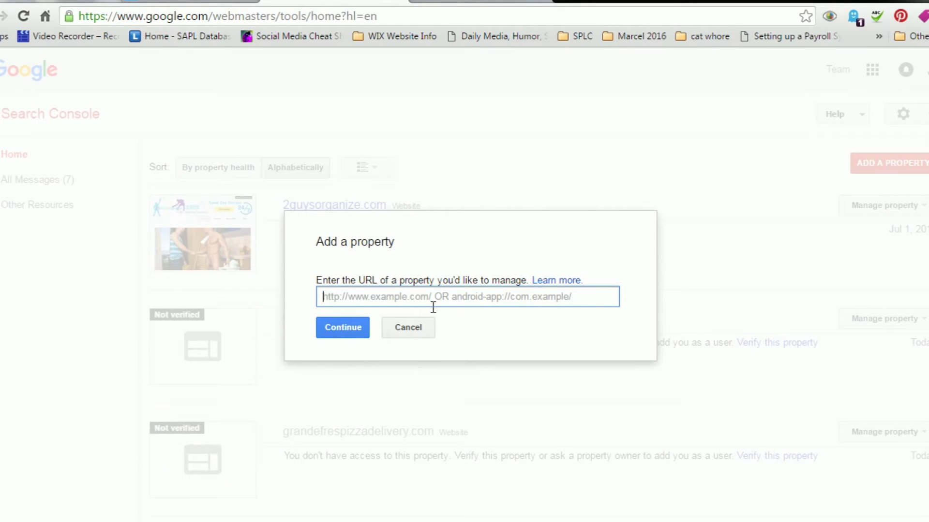
key("ctrl+v")
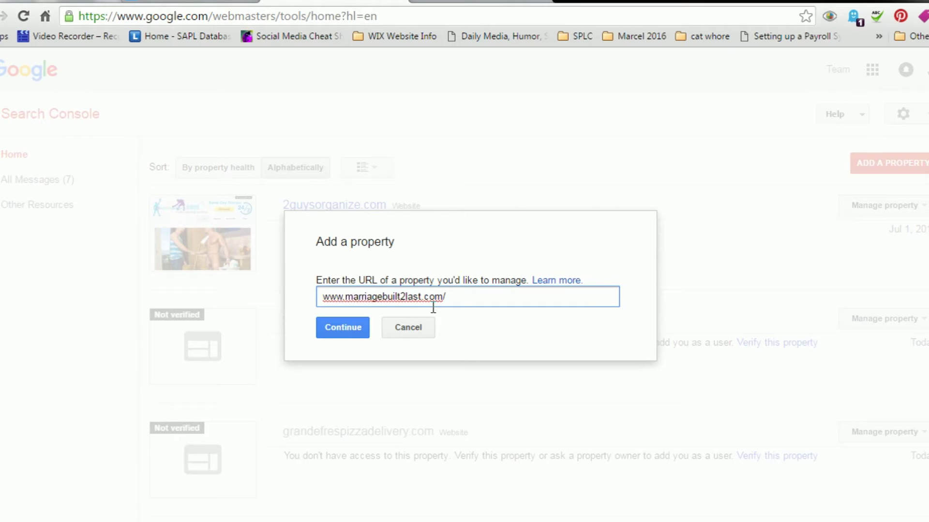
left_click(367, 332)
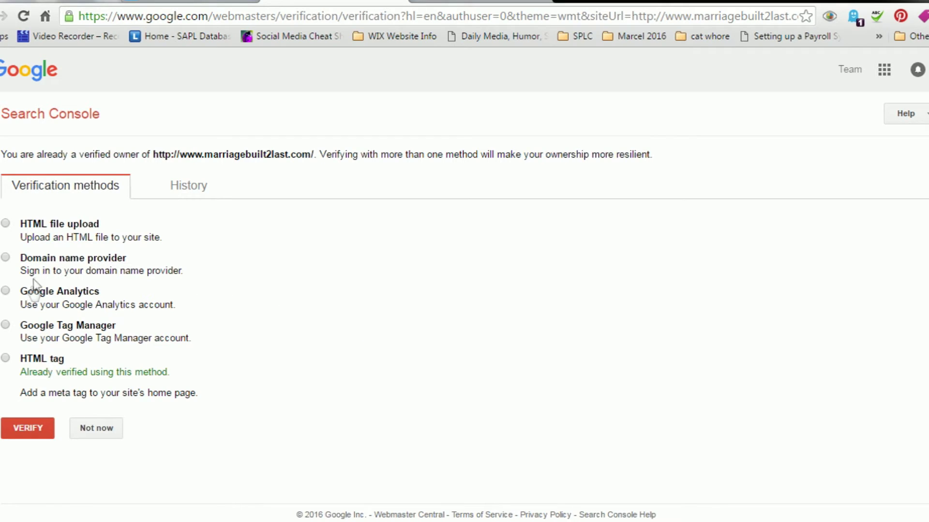
Copy the google-site-verification meta tag from the HTML tag method and switch to the Wix editor.
left_click(6, 358)
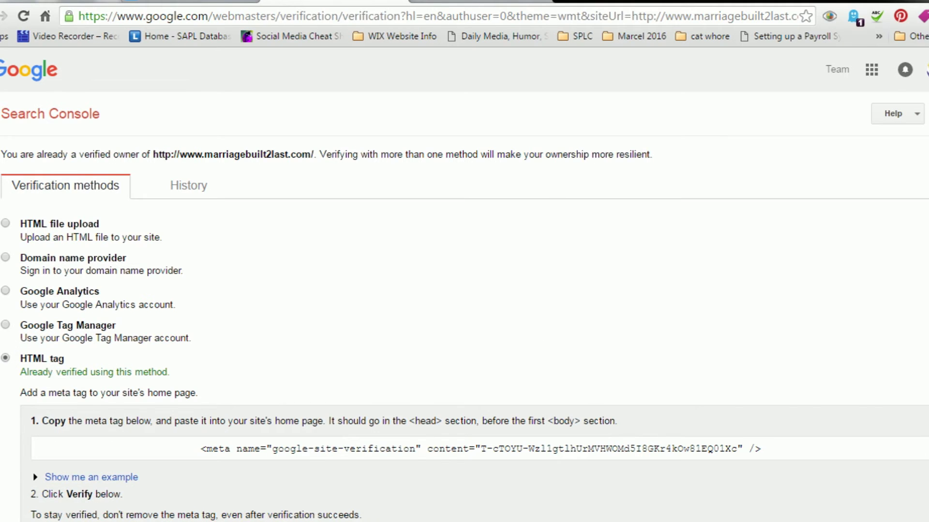
scroll(464, 286, "down", 3)
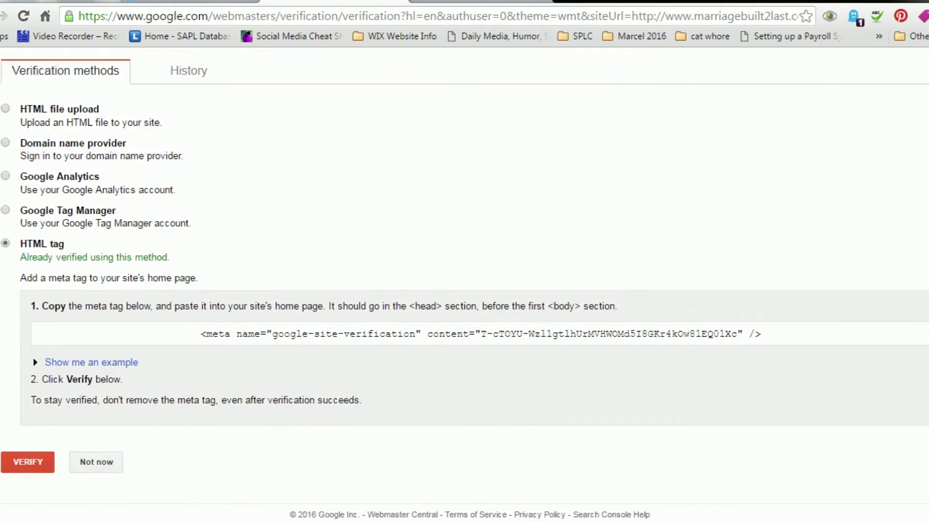
left_click(545, 333)
key("ctrl+a")
right_click(546, 333)
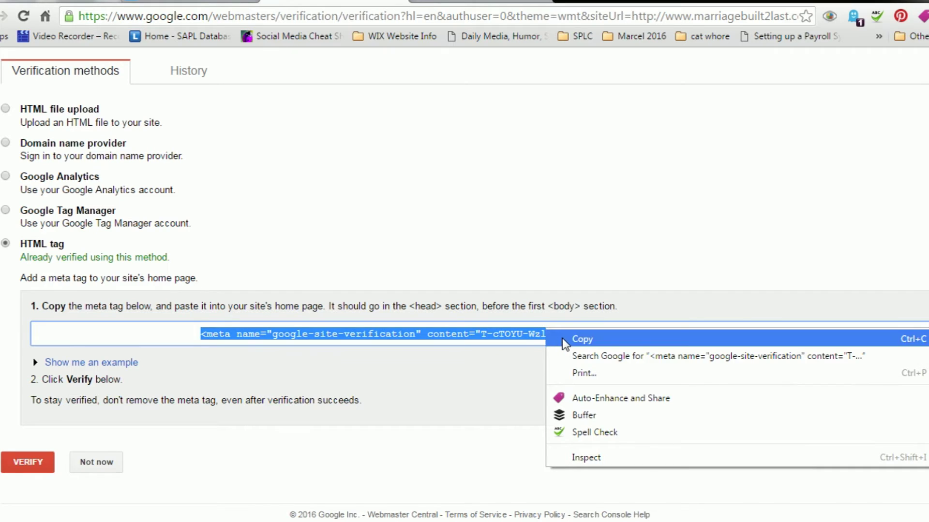
left_click(562, 338)
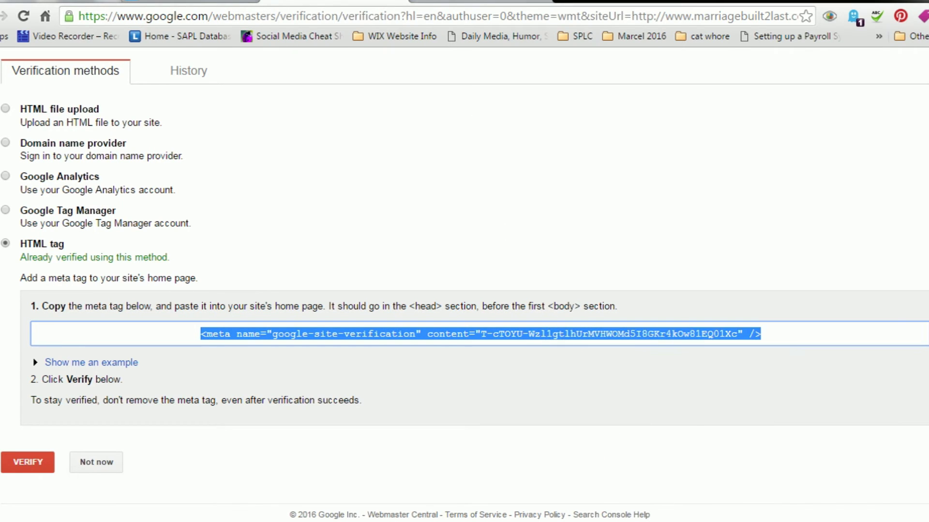
left_click(207, 1)
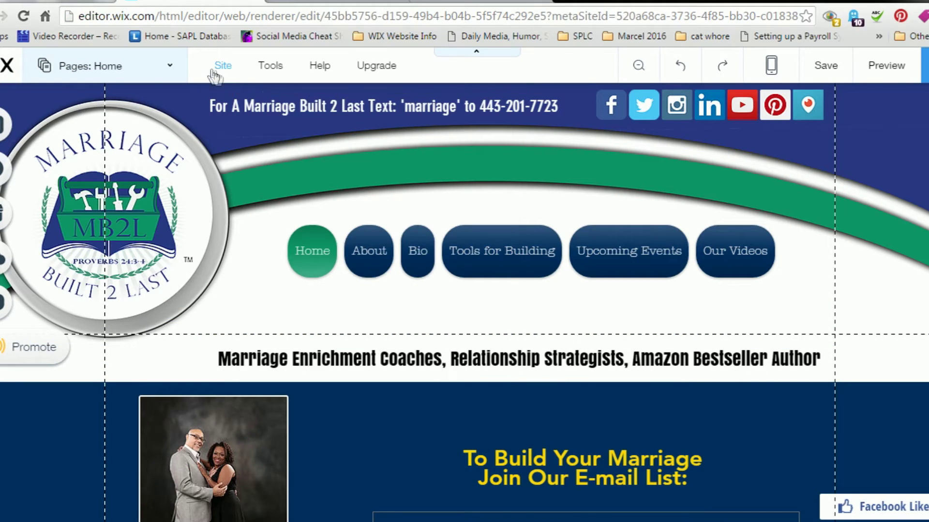
Bring up the mb2l site's Site Settings Overview from the Site menu.
mouse_move(218, 71)
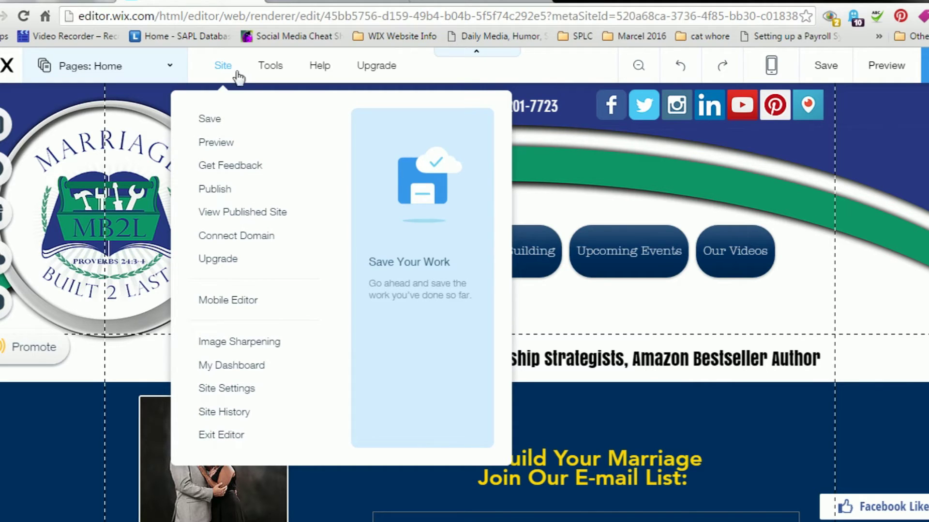
left_click(240, 388)
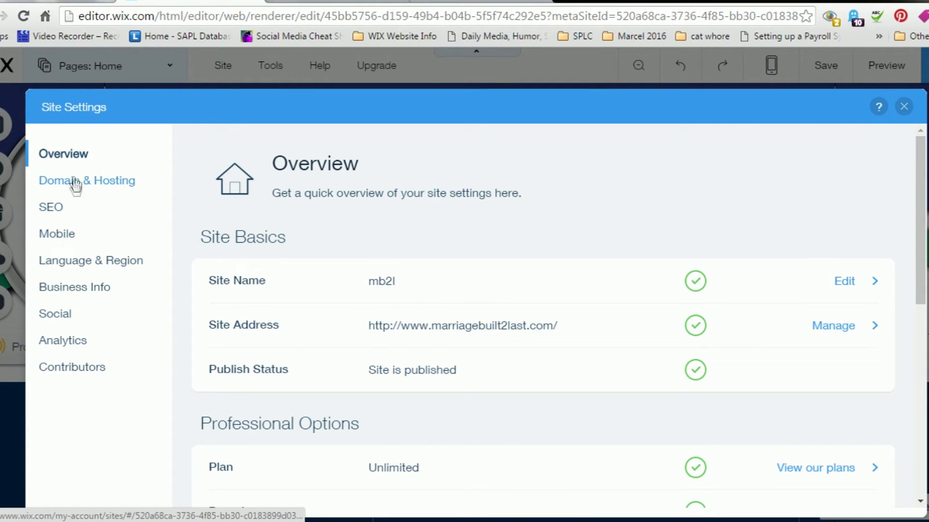
Paste the Google verification meta tag on a new line below the Bing tag in SEO Header Code.
left_click(76, 209)
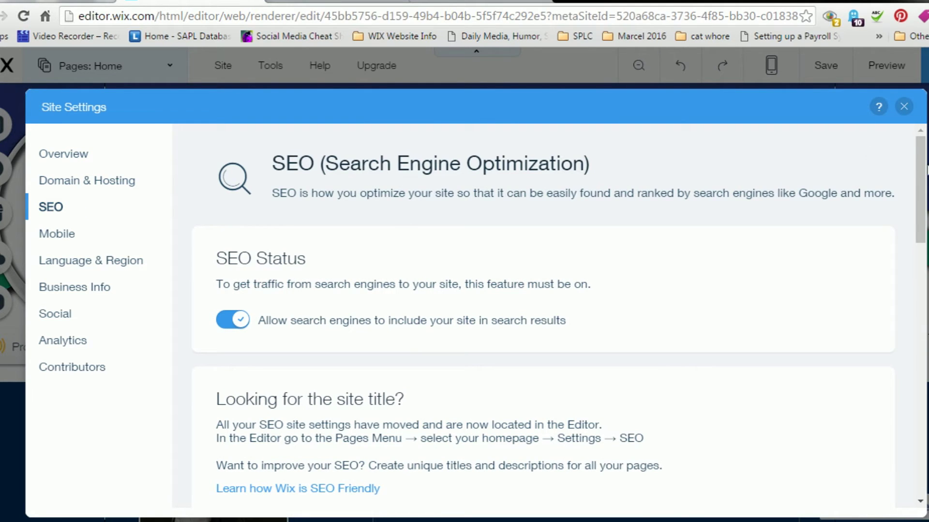
scroll(919, 194, "down", 5)
scroll(542, 310, "down", 8)
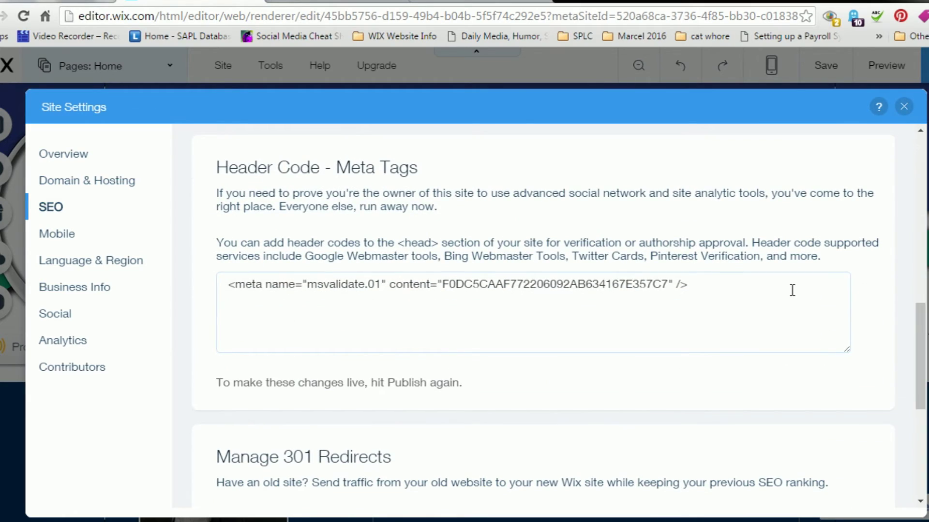
left_click(792, 290)
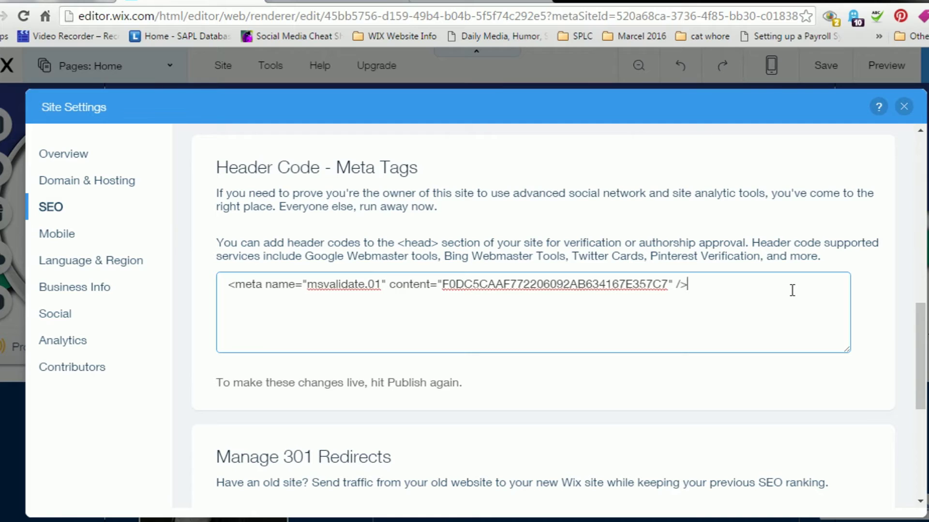
key("Return")
key("ctrl+v")
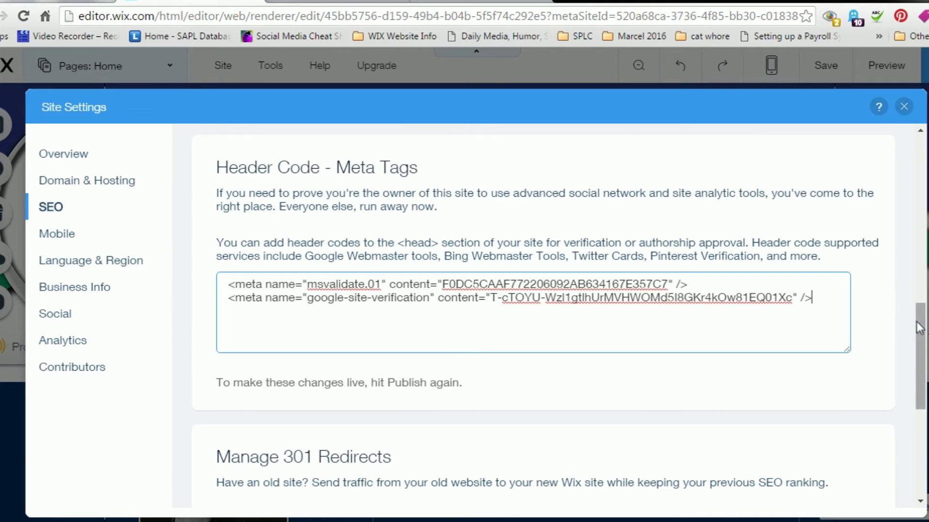
Close site settings and republish the site live.
left_click_drag(919, 323, 923, 387)
scroll(924, 387, "up", 5)
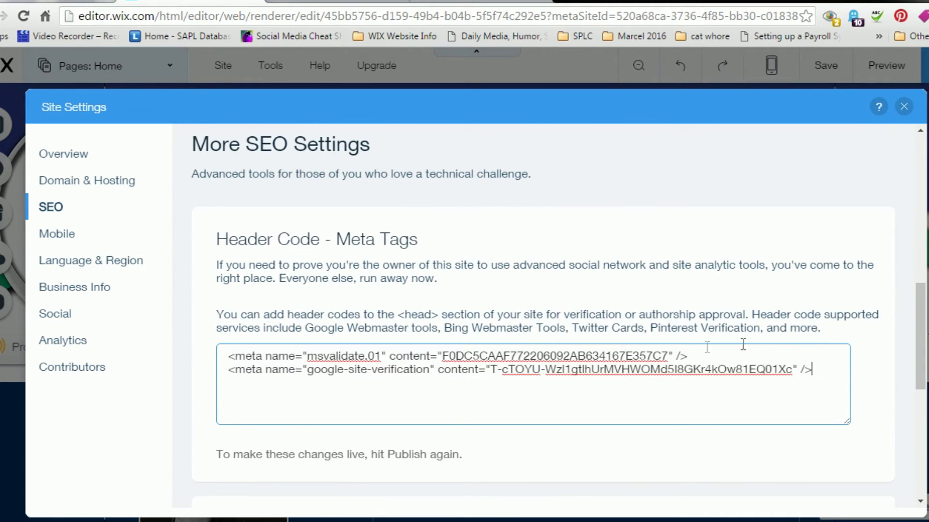
left_click(903, 107)
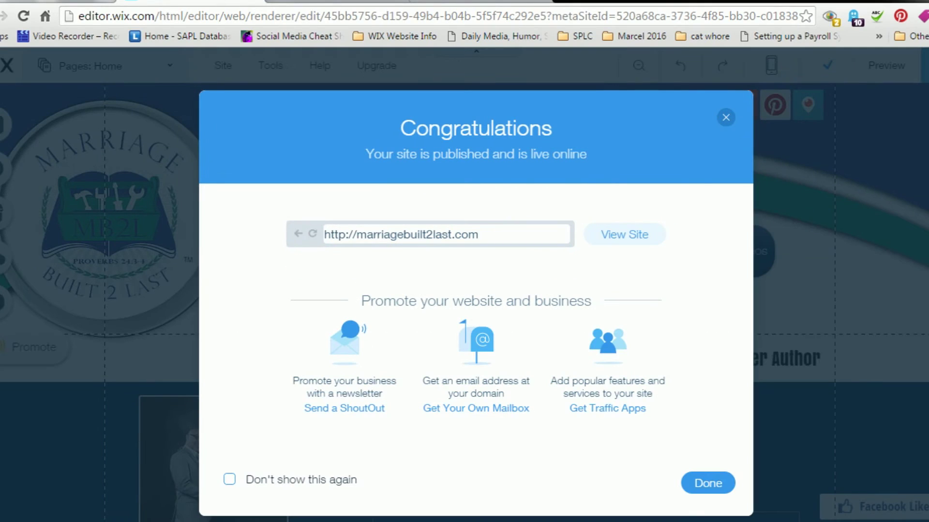
left_click(708, 483)
left_click(486, 2)
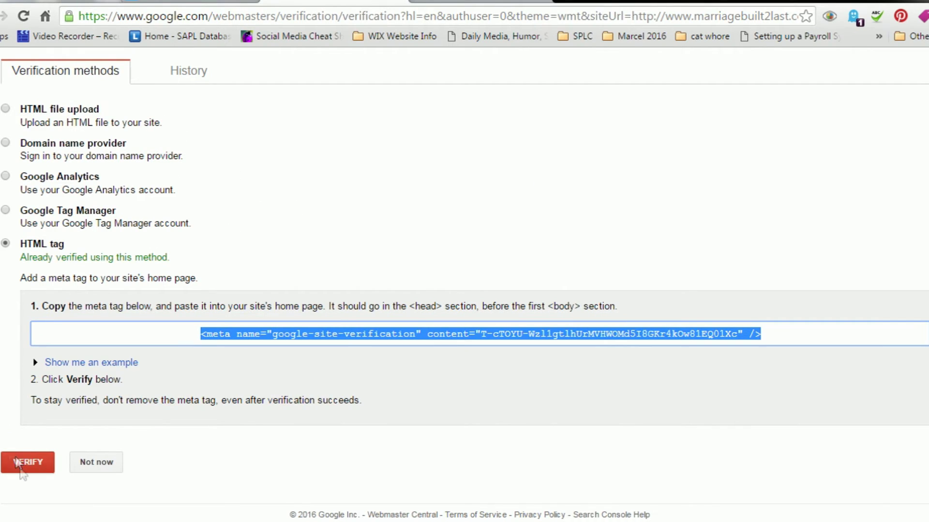
left_click(21, 470)
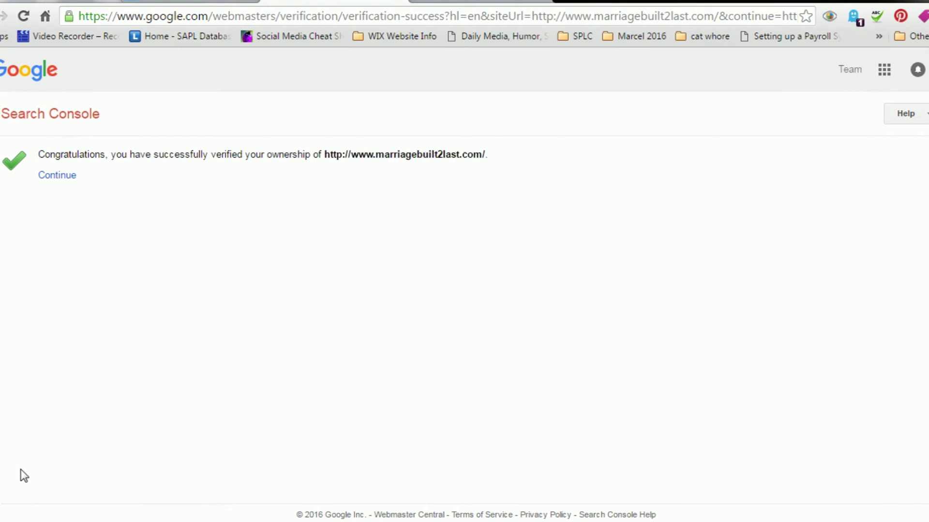
left_click(61, 175)
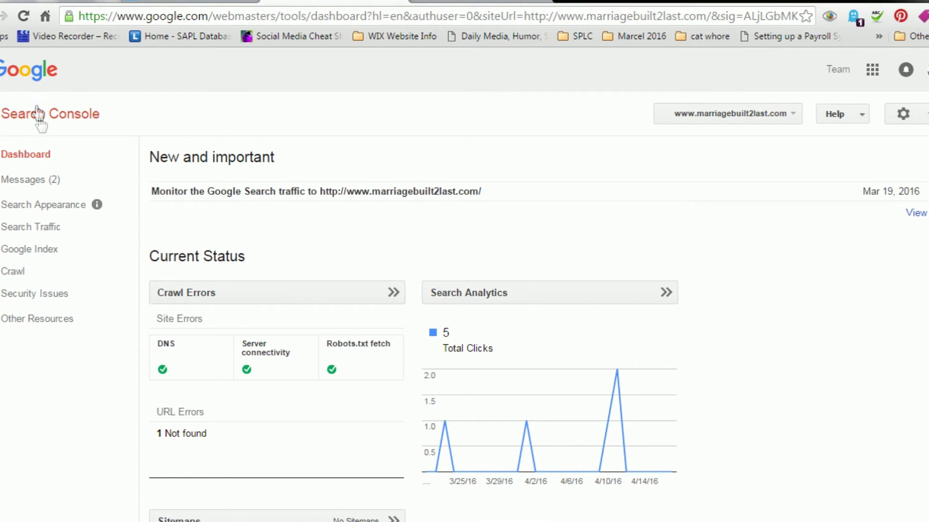
left_click(3, 256)
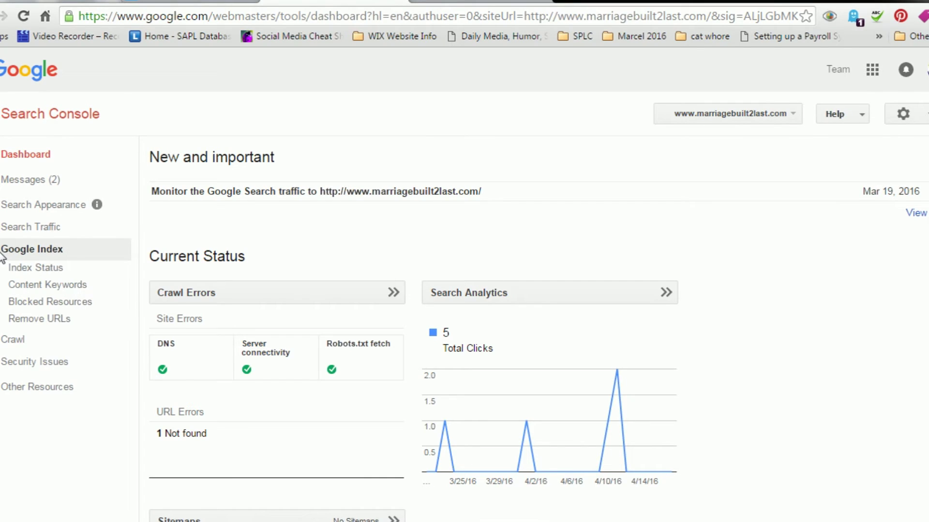
left_click(3, 251)
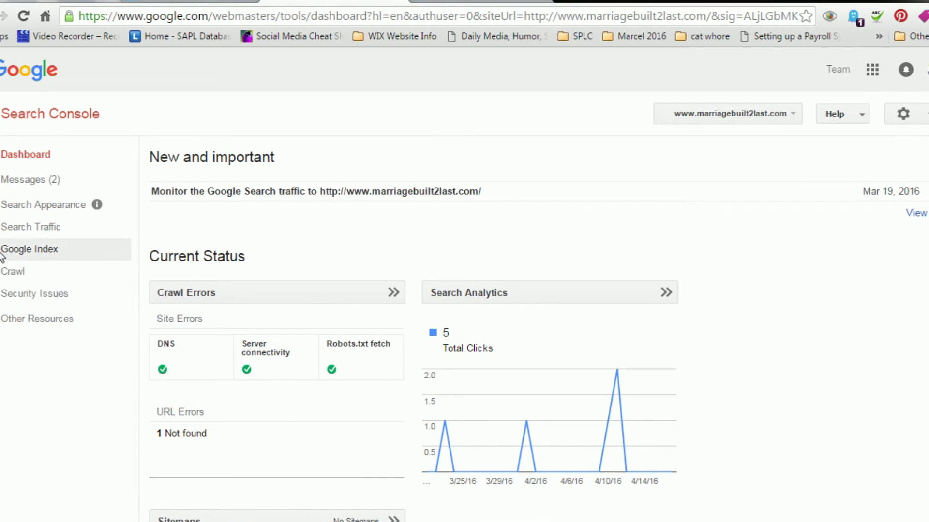
left_click(3, 280)
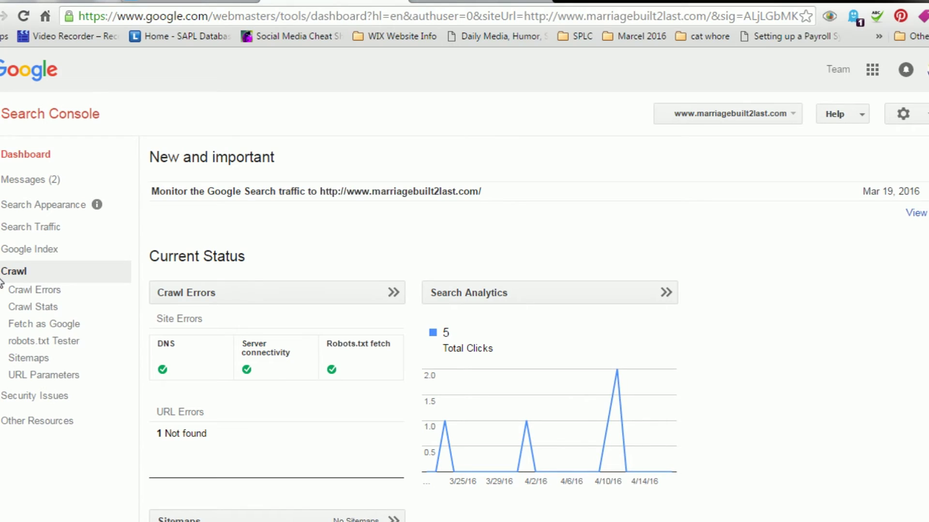
left_click(30, 327)
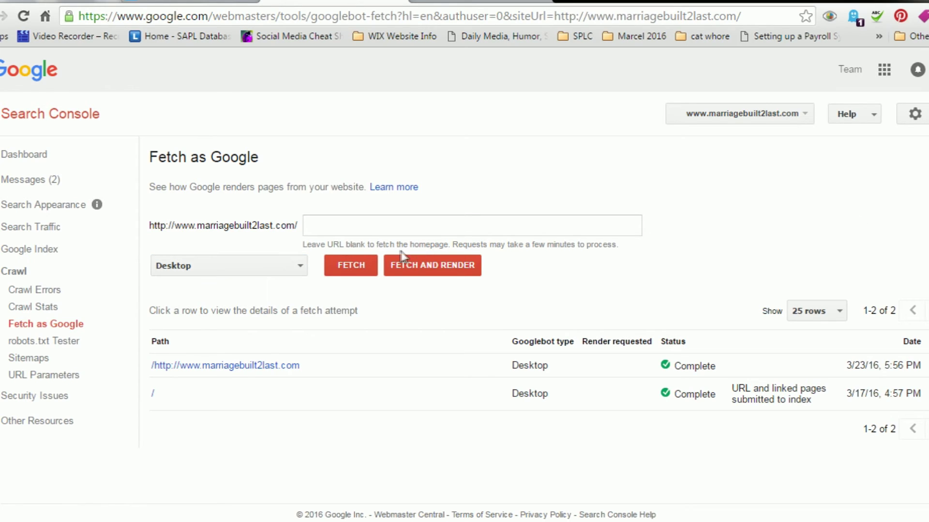
Fetch the homepage as Google and submit it to index with 'Crawl only this URL'.
left_click(340, 265)
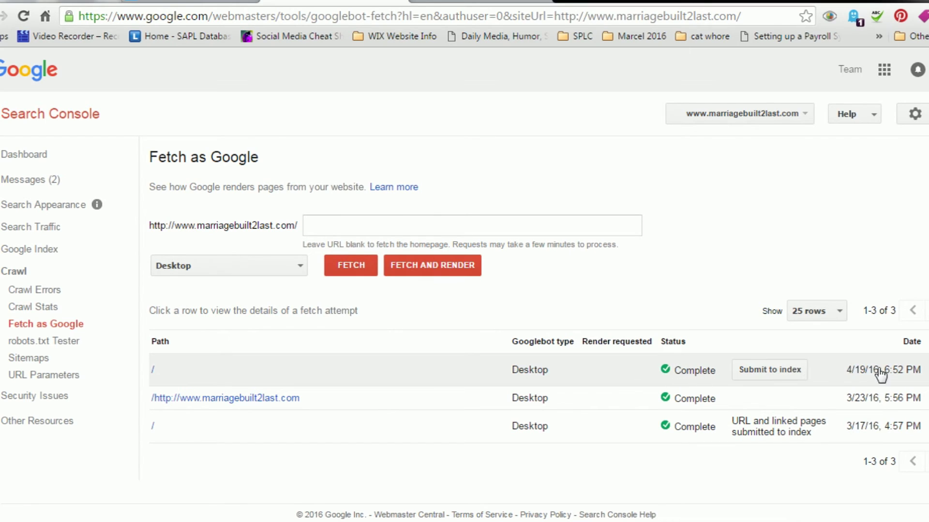
left_click(792, 370)
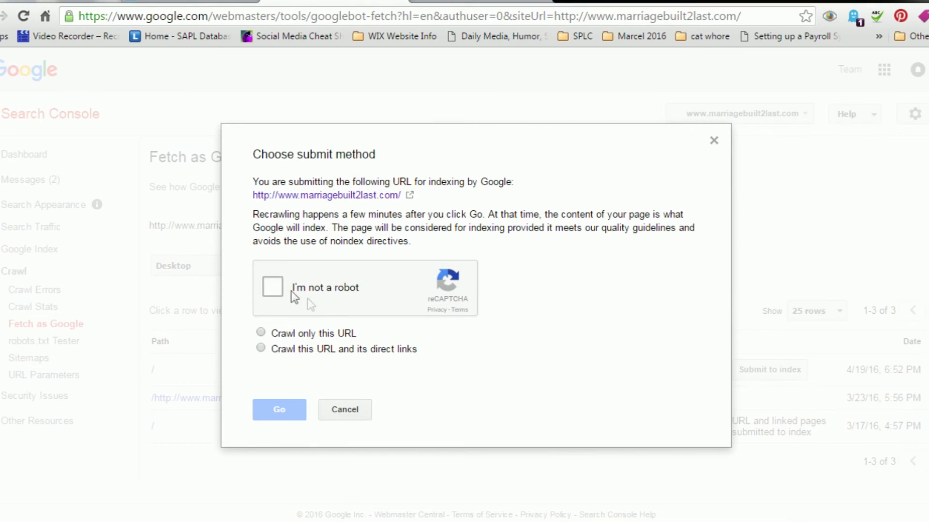
left_click(273, 287)
mouse_move(270, 346)
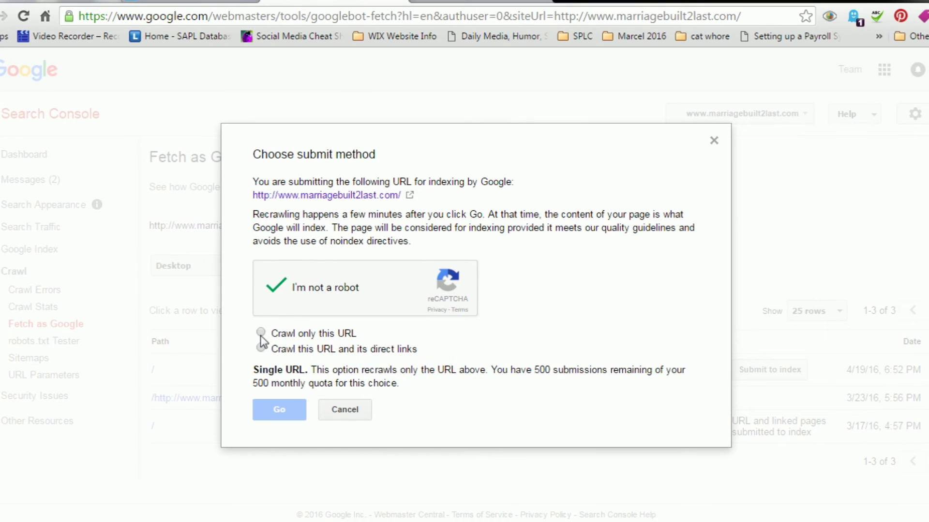
left_click(261, 332)
left_click(300, 410)
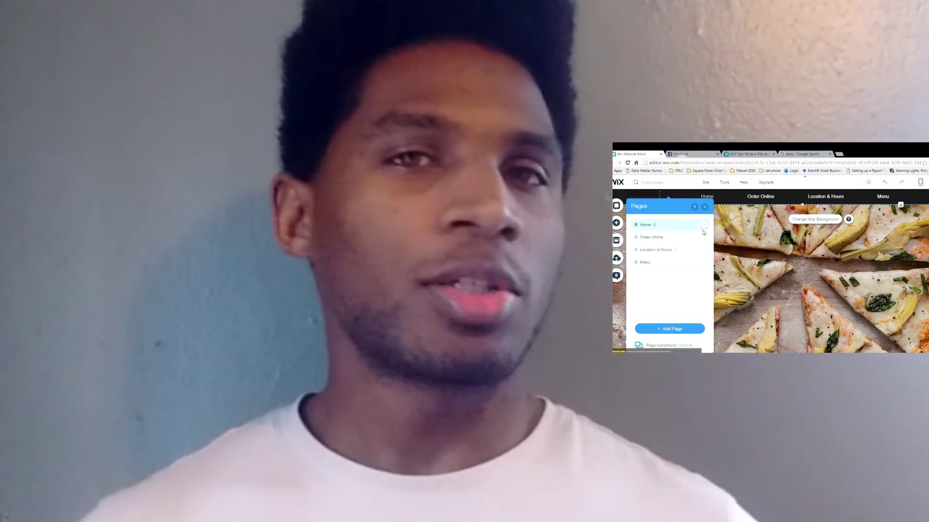
Set the Home page's Page SEO title to 'Grande Pizza |'.
left_click(703, 226)
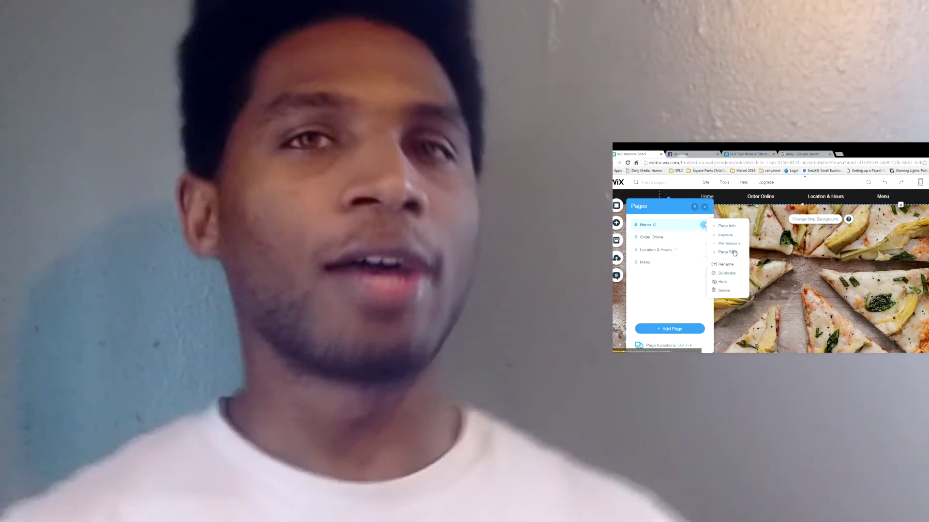
left_click(734, 253)
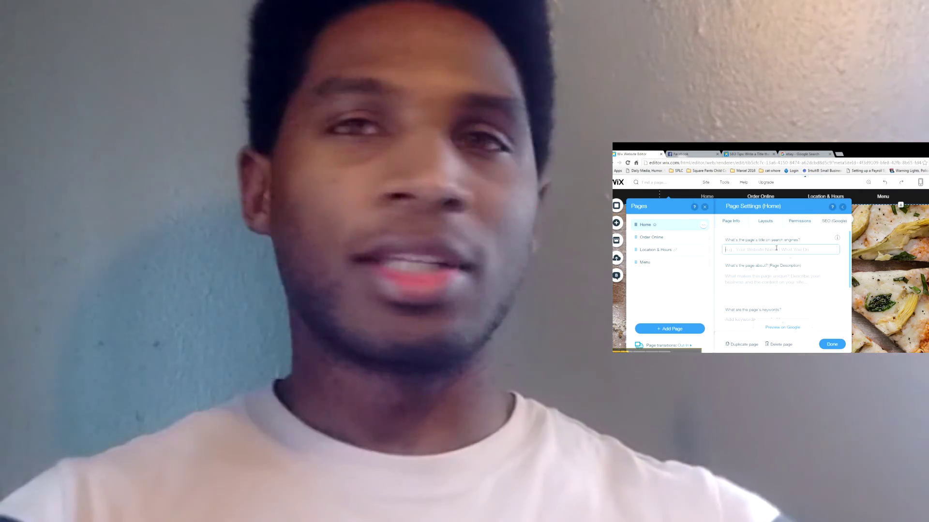
type("Grande P")
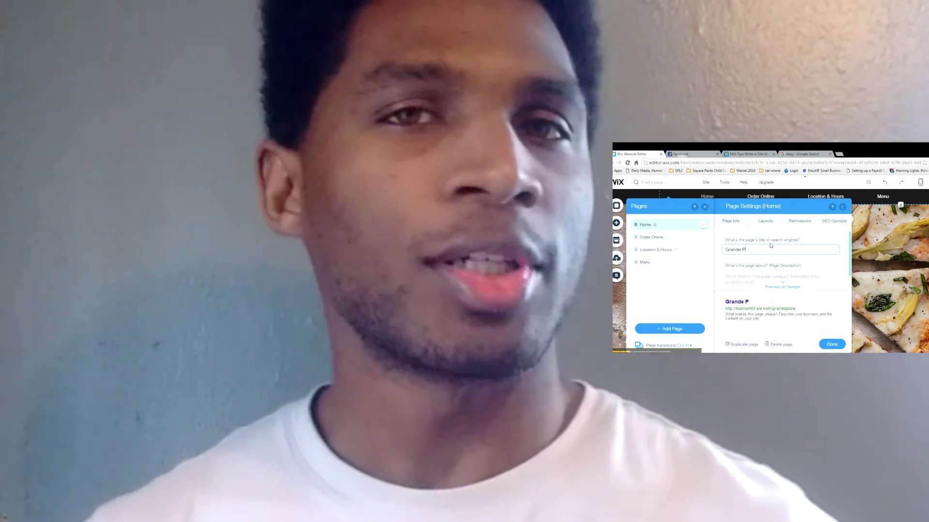
type("izza")
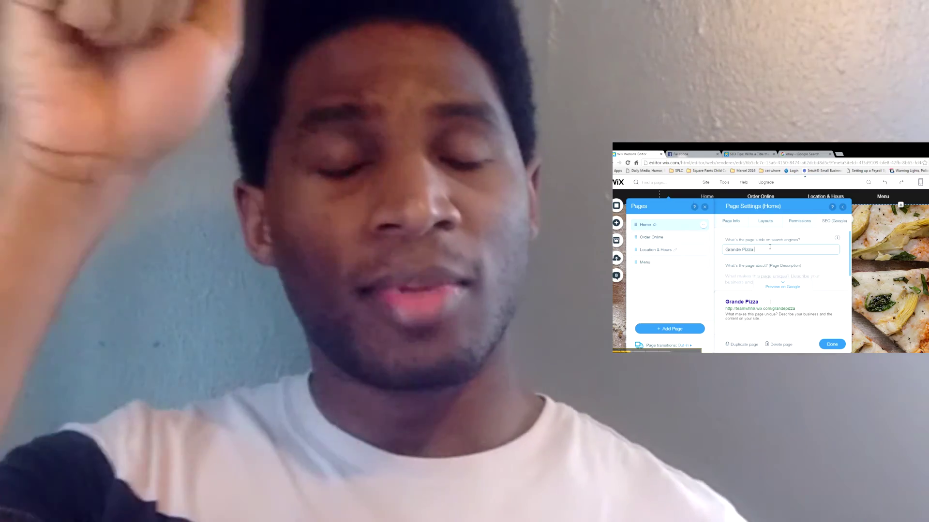
type(" |")
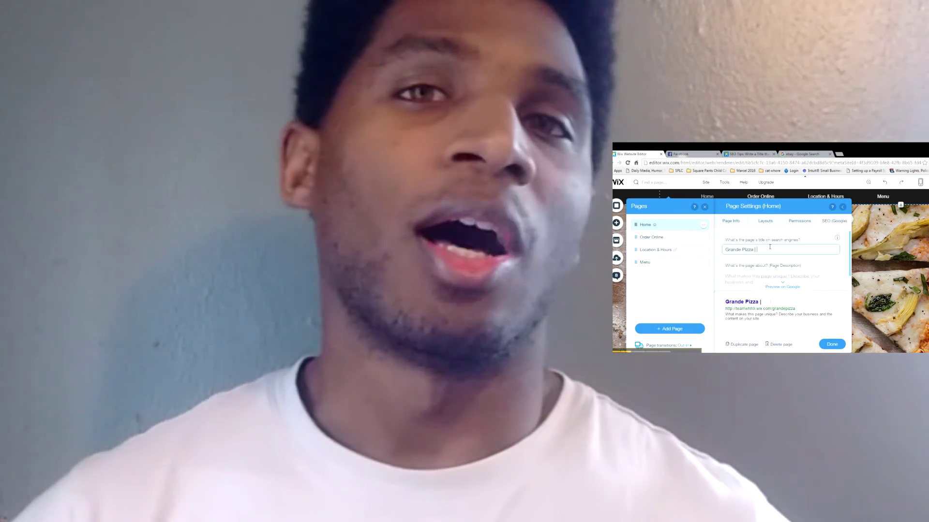